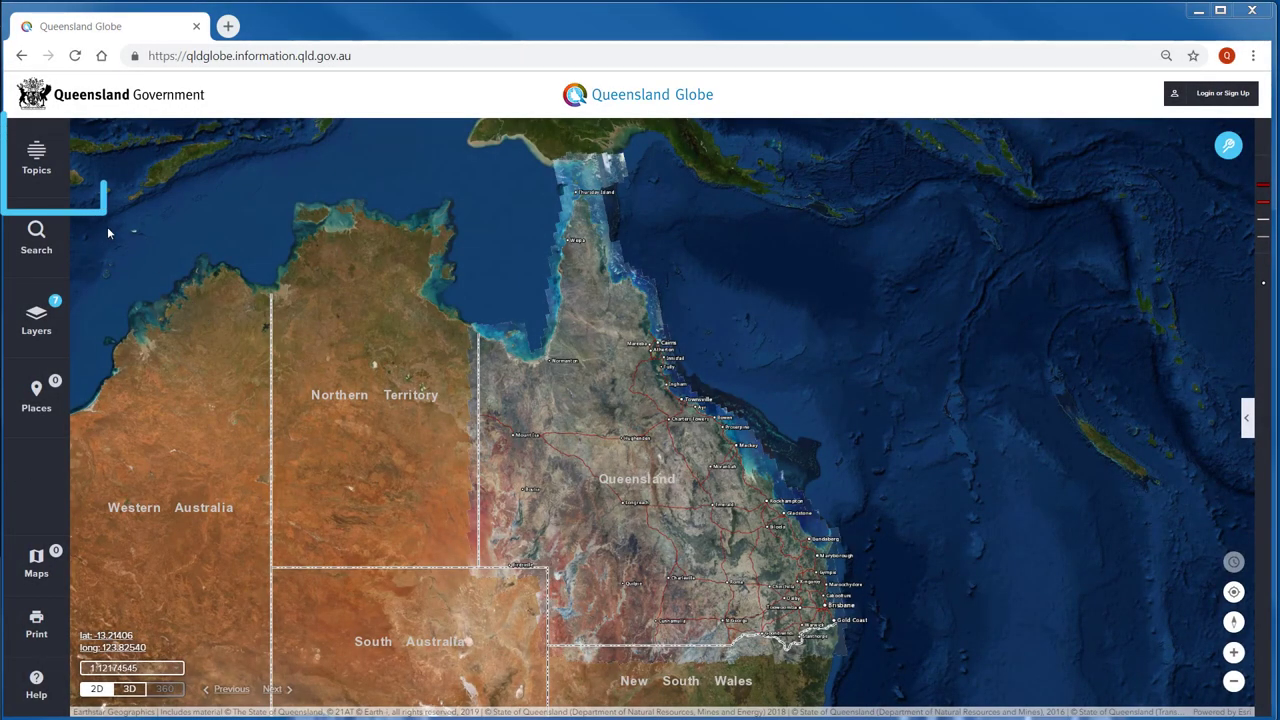
- Browse the Topics catalogue, filter it to Agriculture, then list all 13 topics again
click(54, 180)
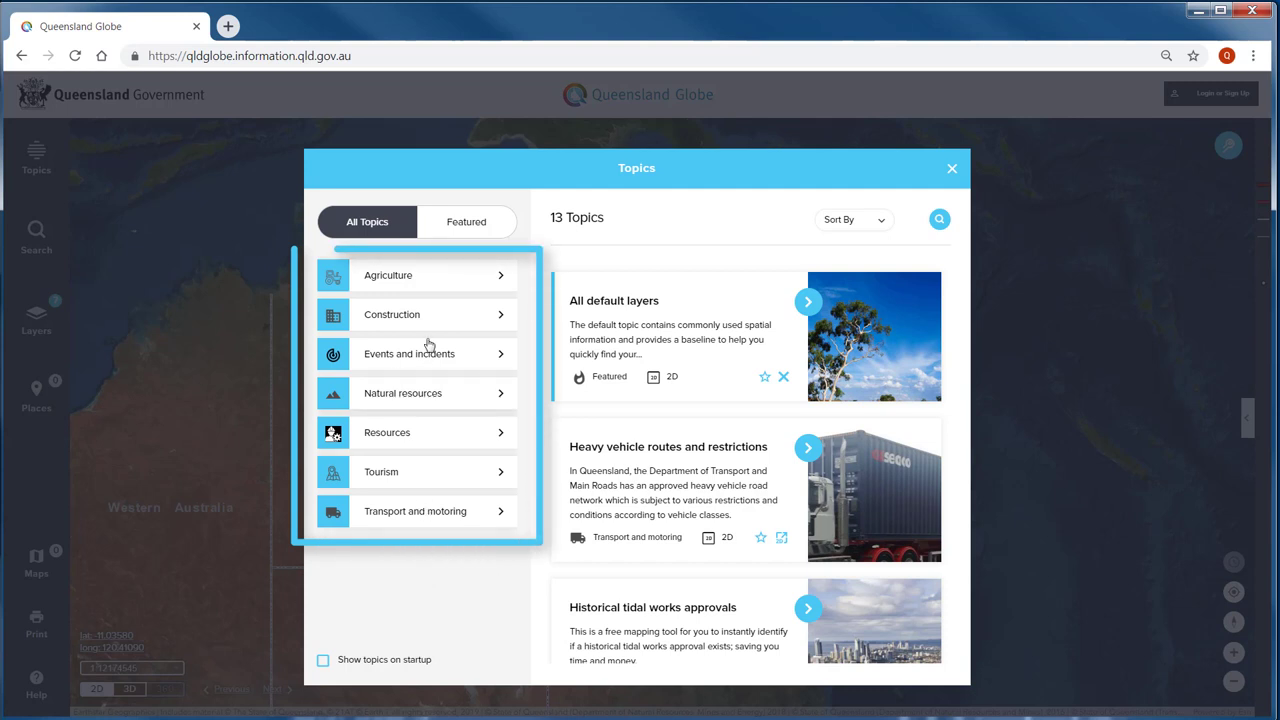
click(430, 283)
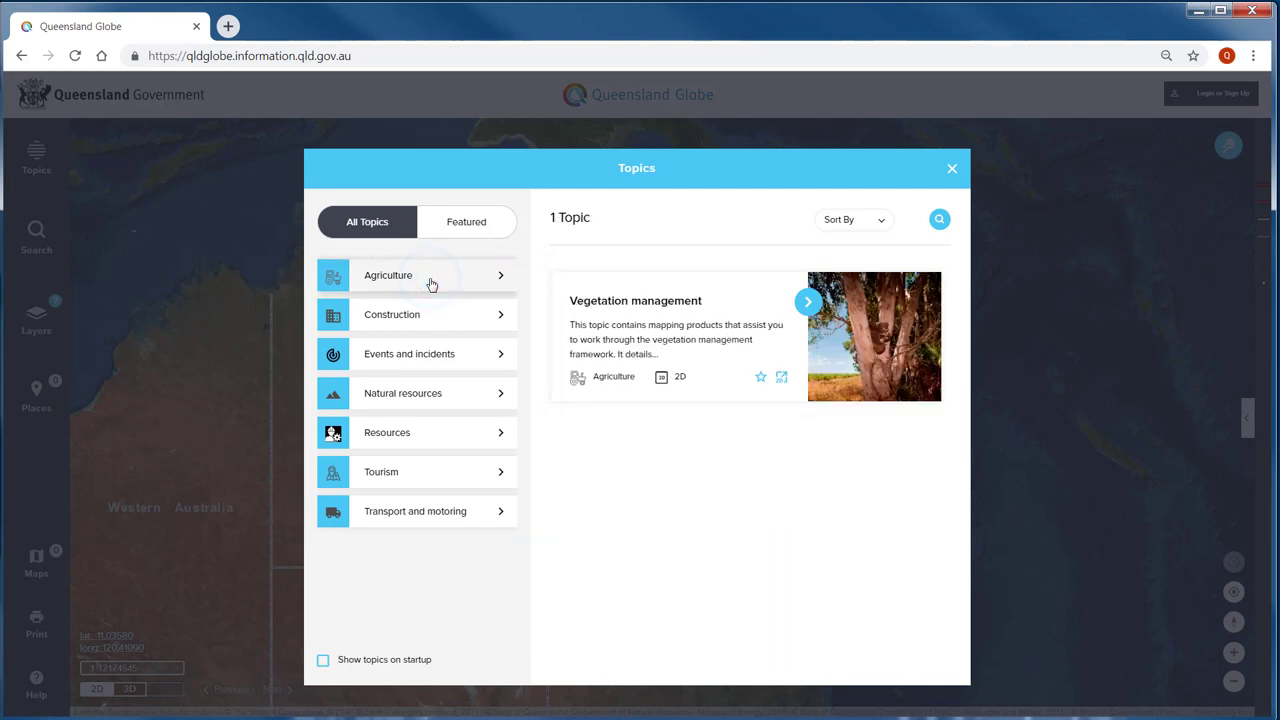
click(401, 232)
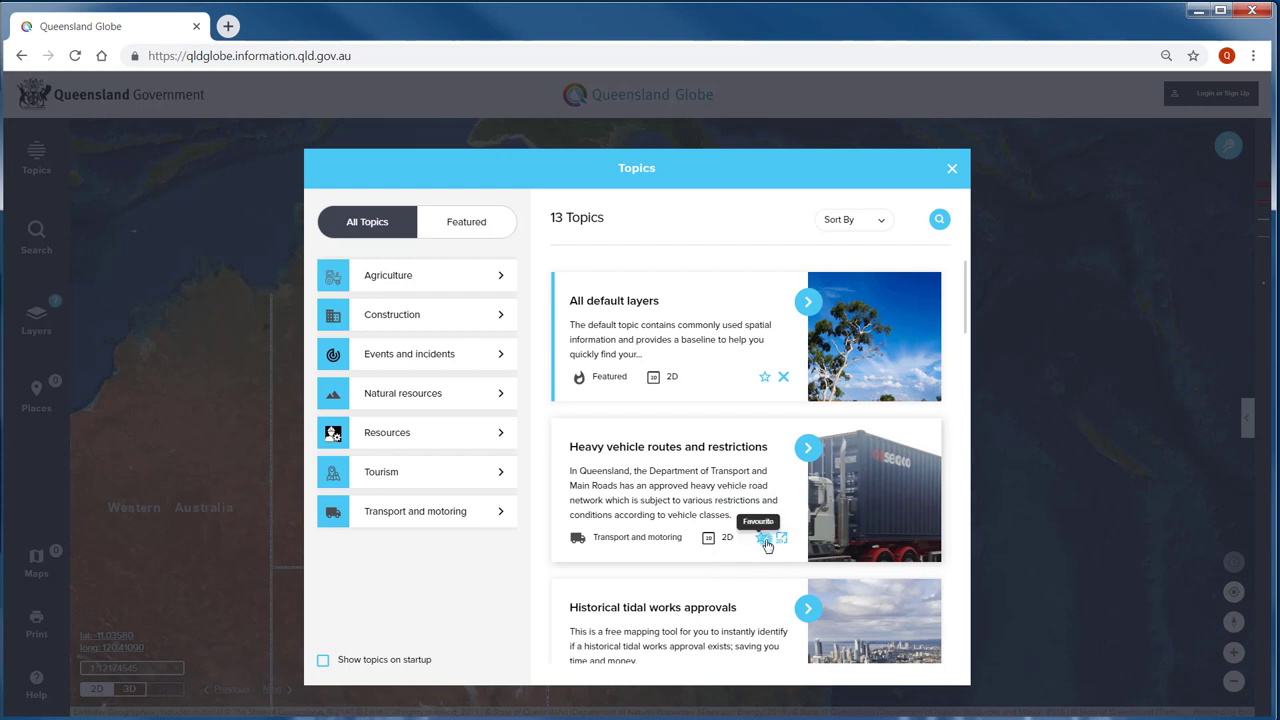
- Favourite Heavy vehicle routes and restrictions, show Favourites, and open that topic's details page
click(765, 540)
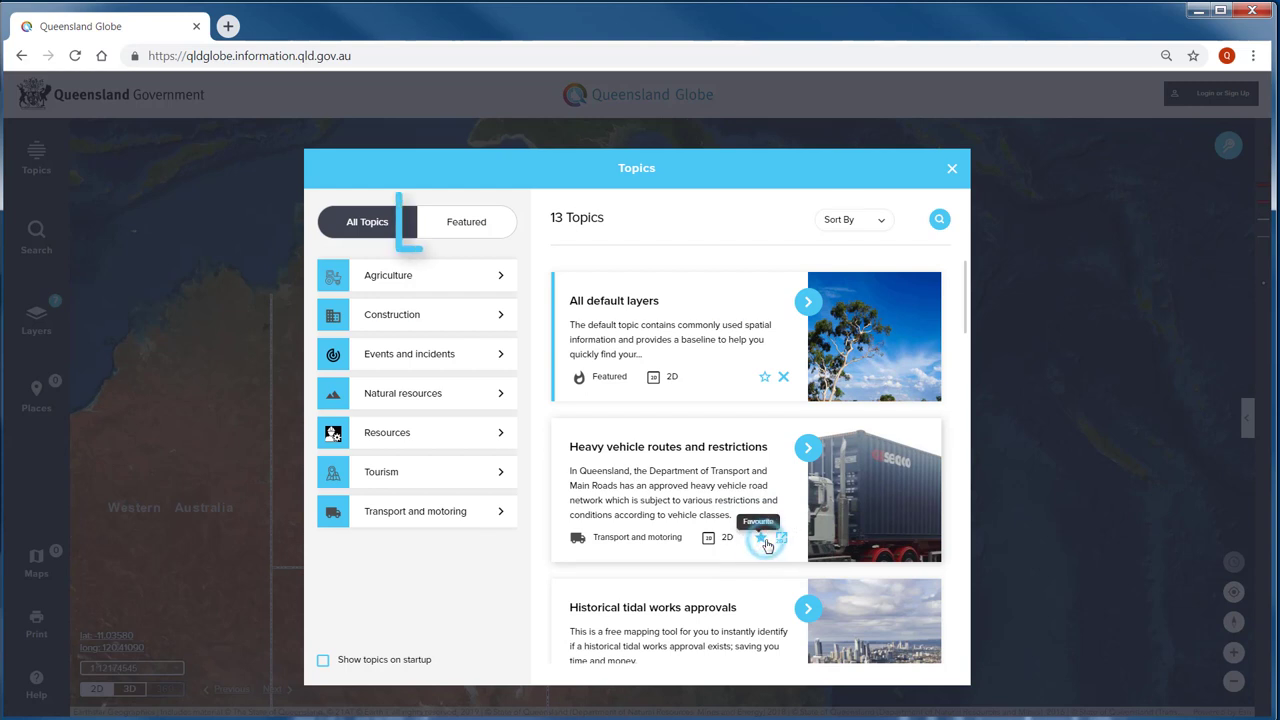
click(500, 230)
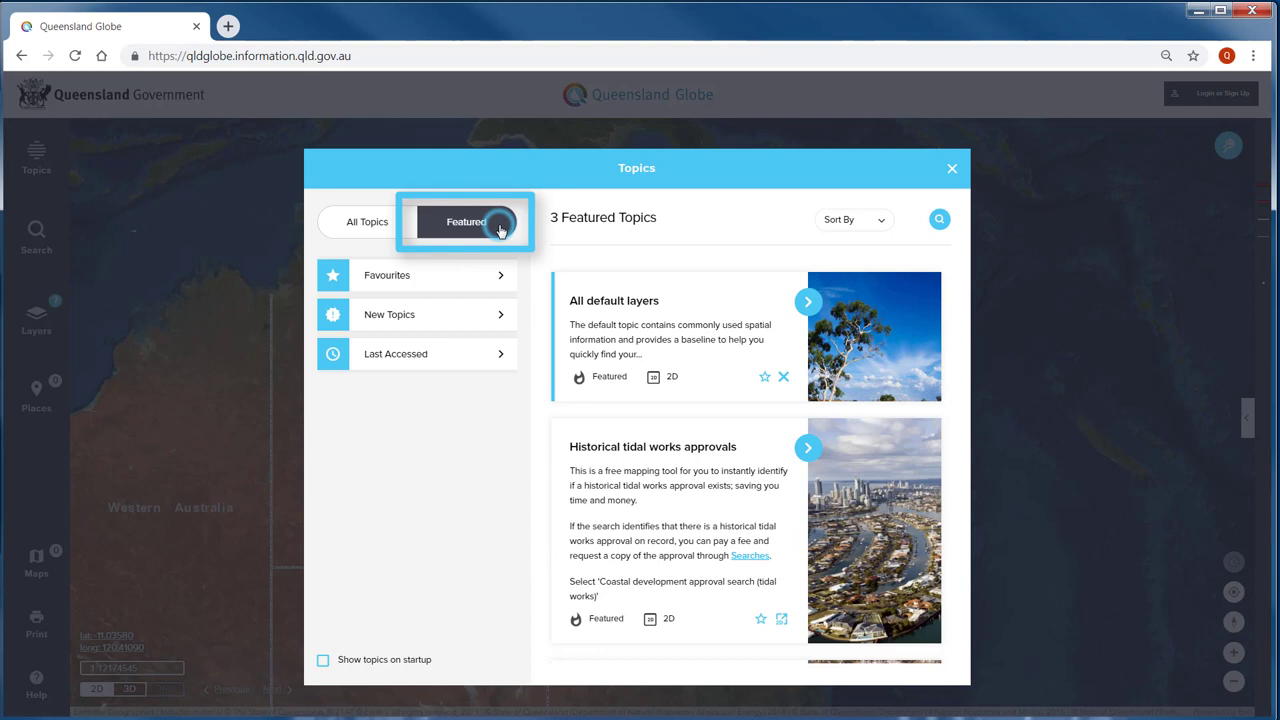
click(488, 276)
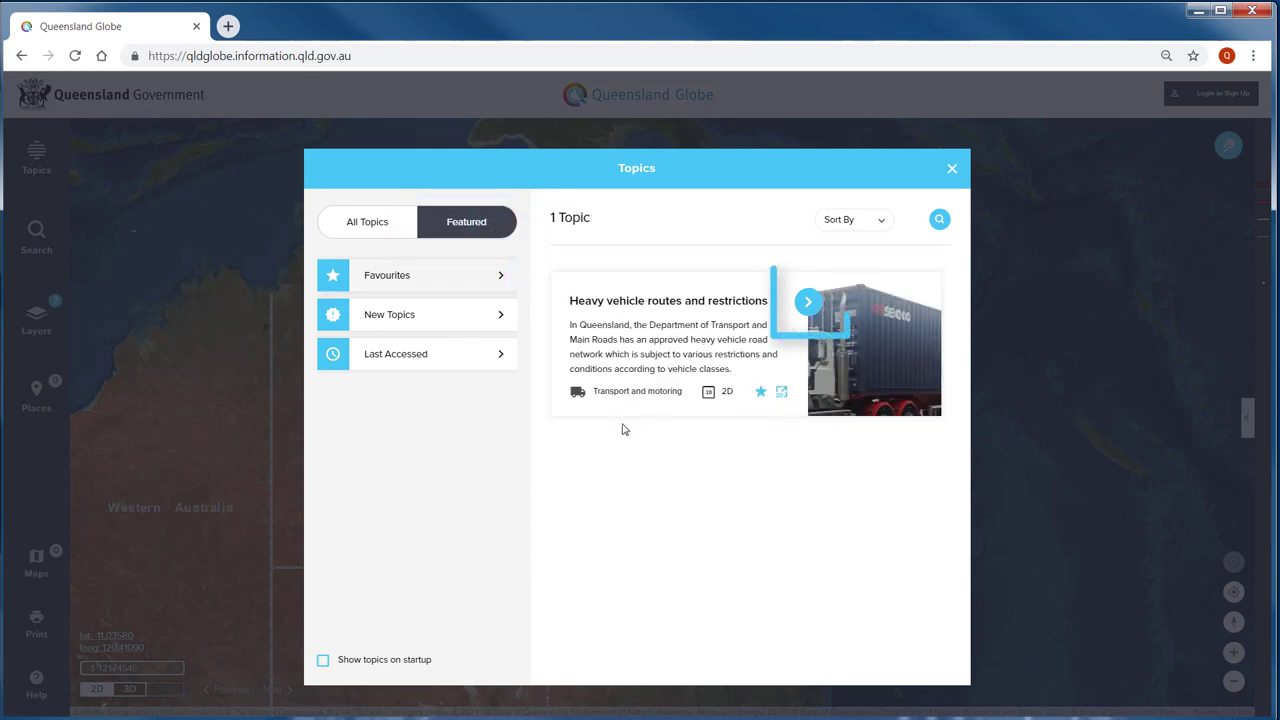
click(806, 313)
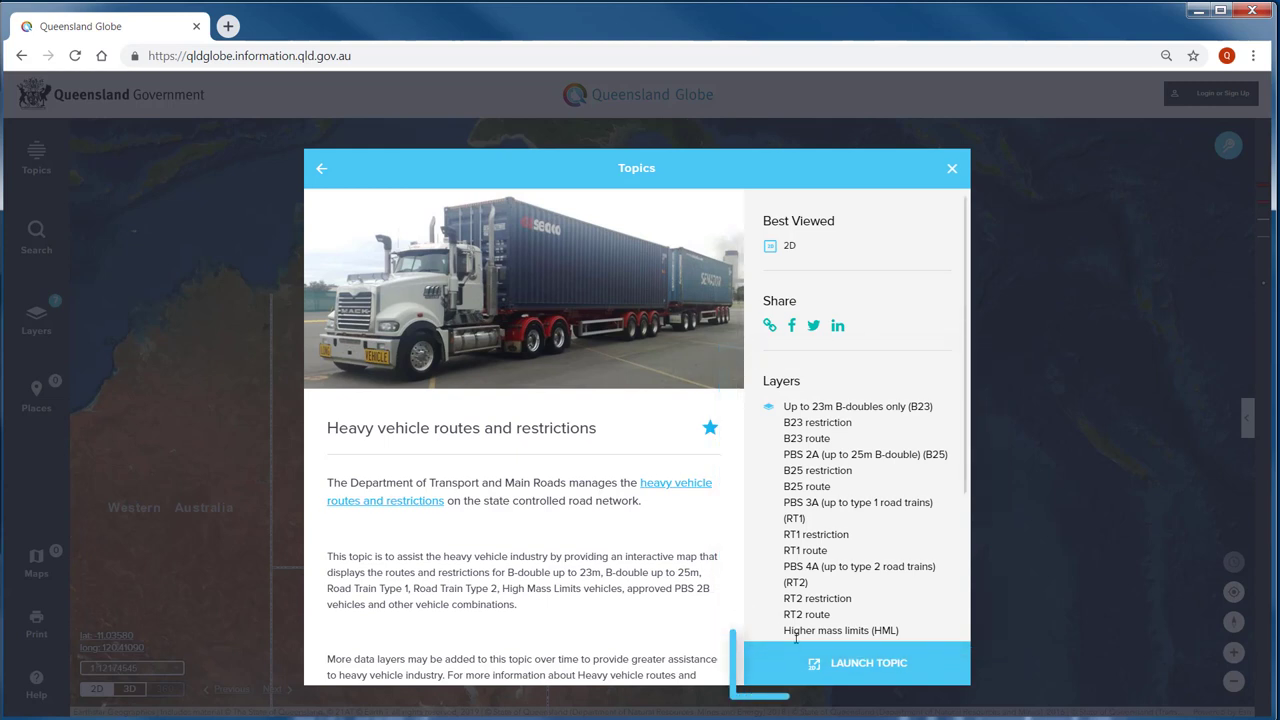
- Launch the Heavy vehicle routes and restrictions topic and add it to the current globe
click(916, 675)
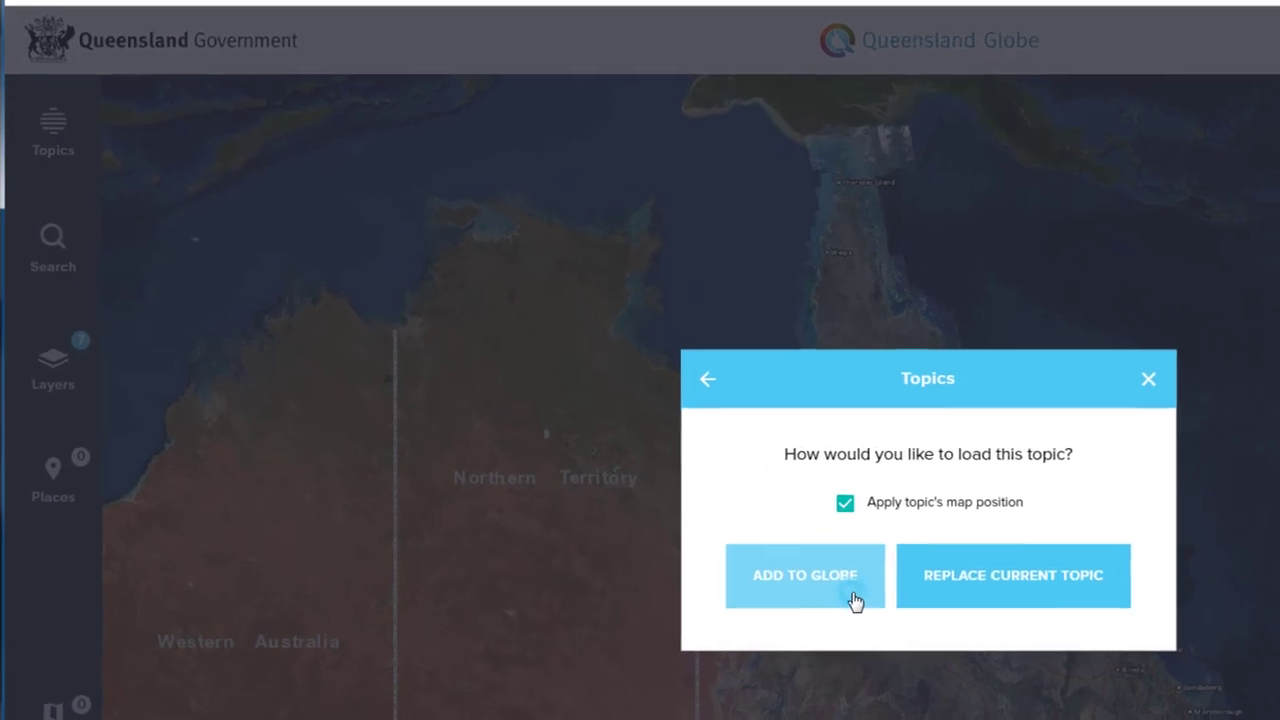
click(853, 598)
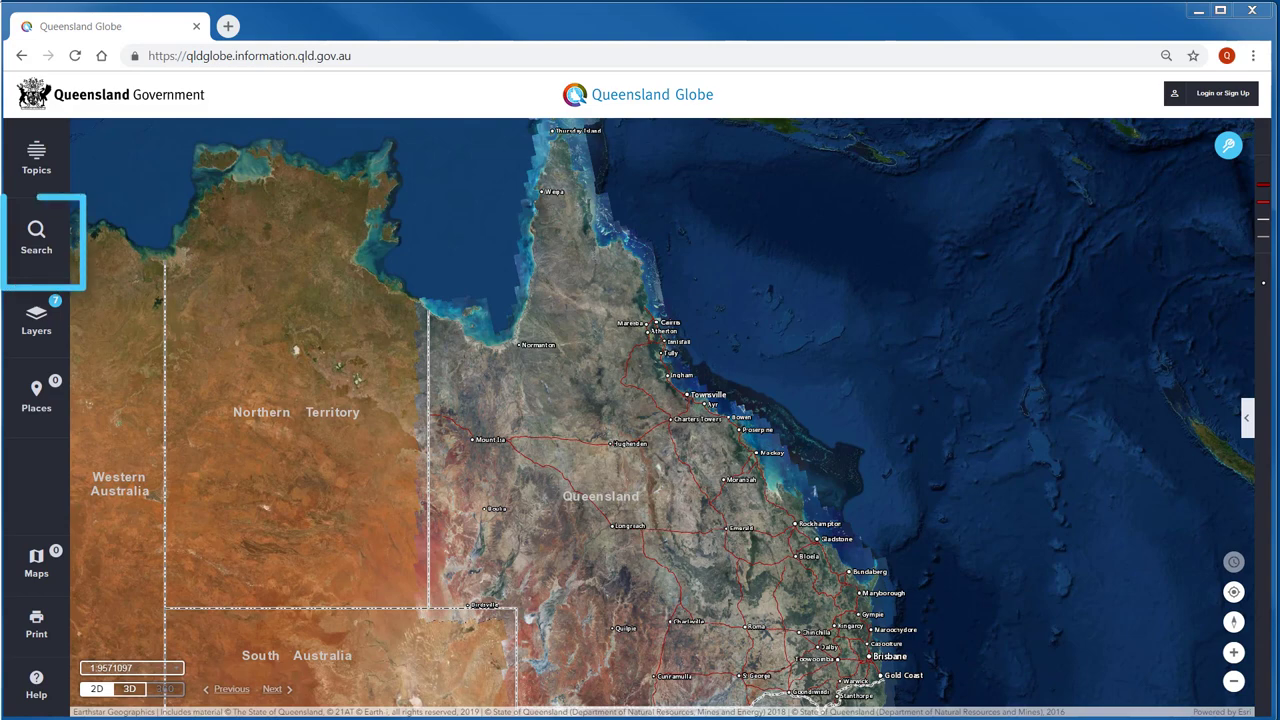
- Search by street address for a Beenleigh property and fly the map there
click(62, 261)
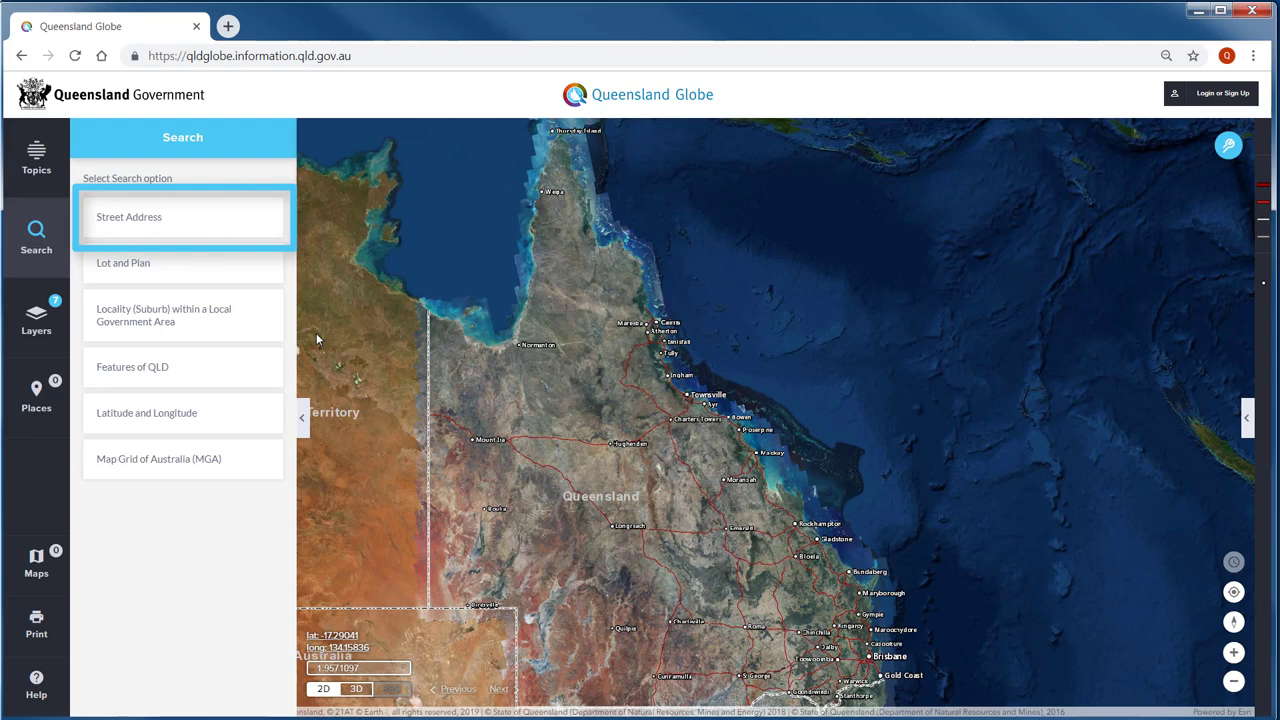
click(241, 229)
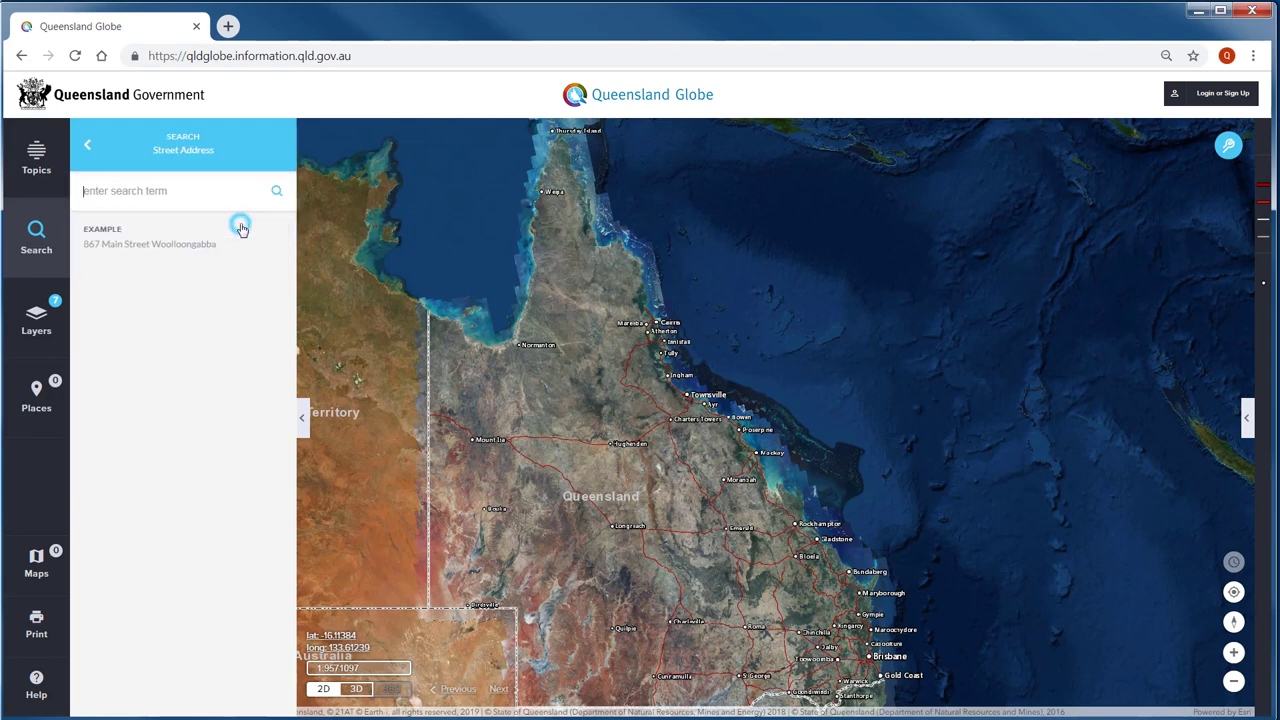
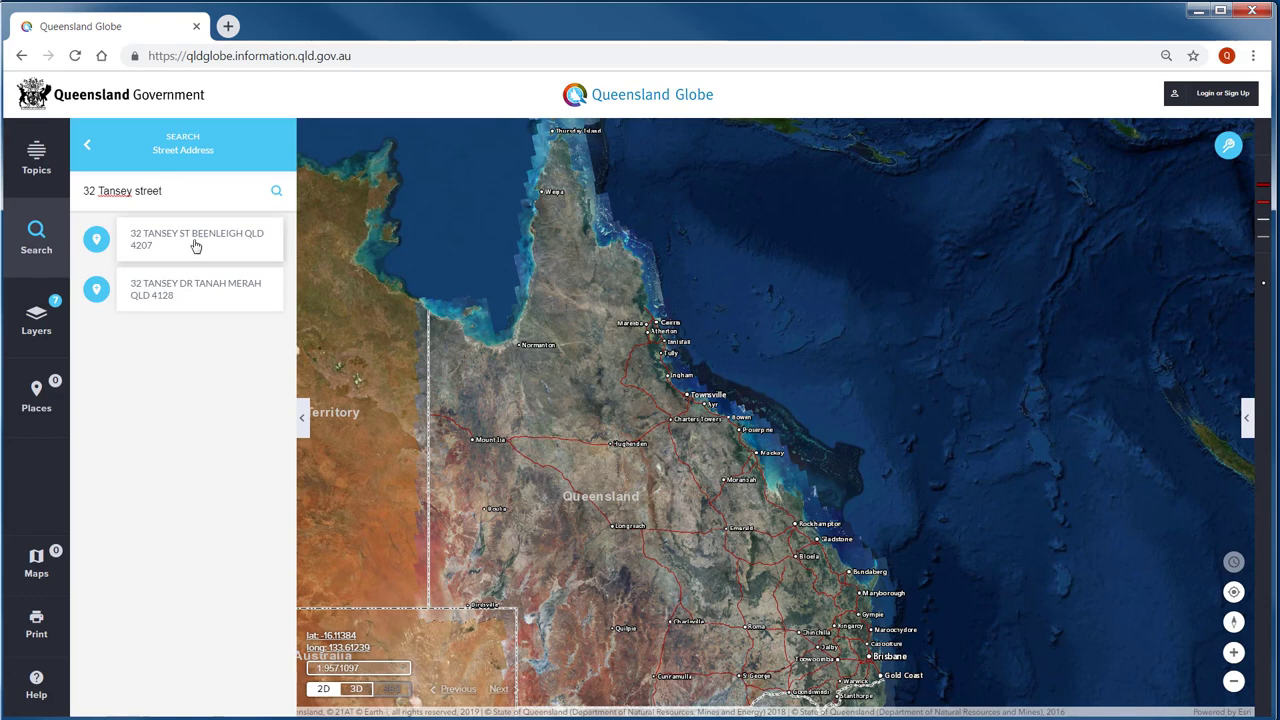
click(197, 249)
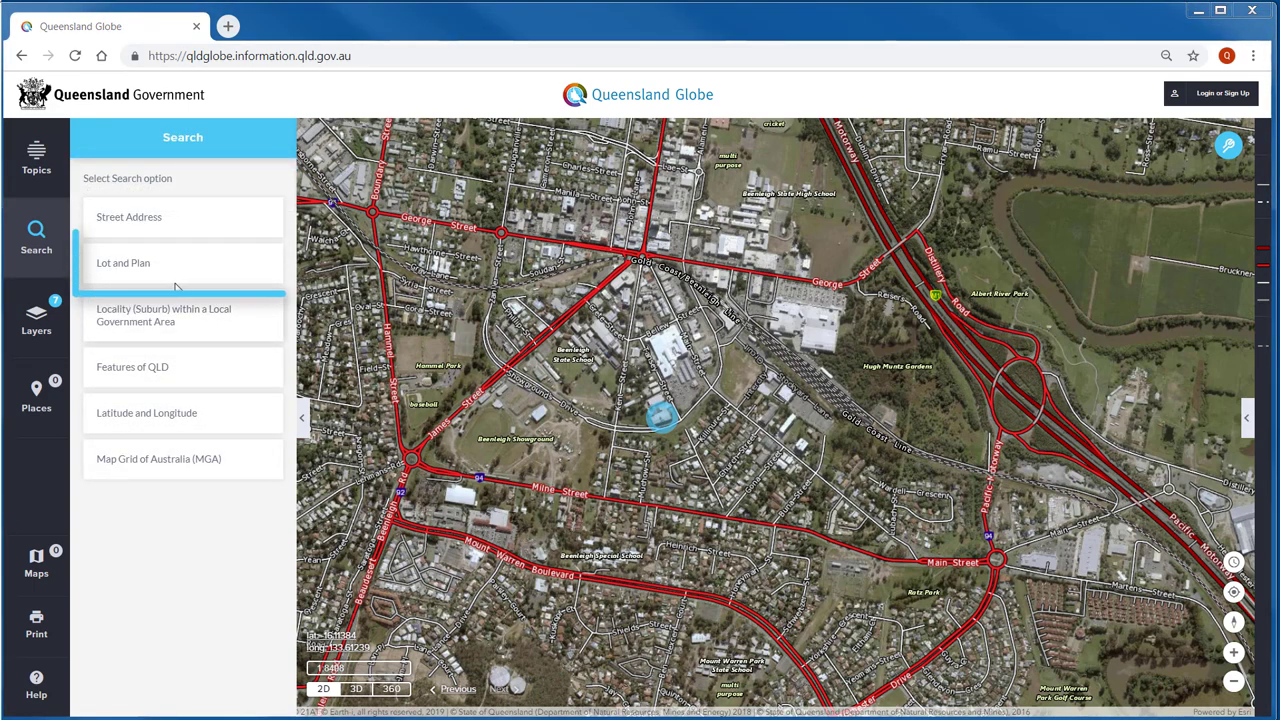
- Search Lot and Plan for 418RP120494 and zoom to that parcel
click(187, 270)
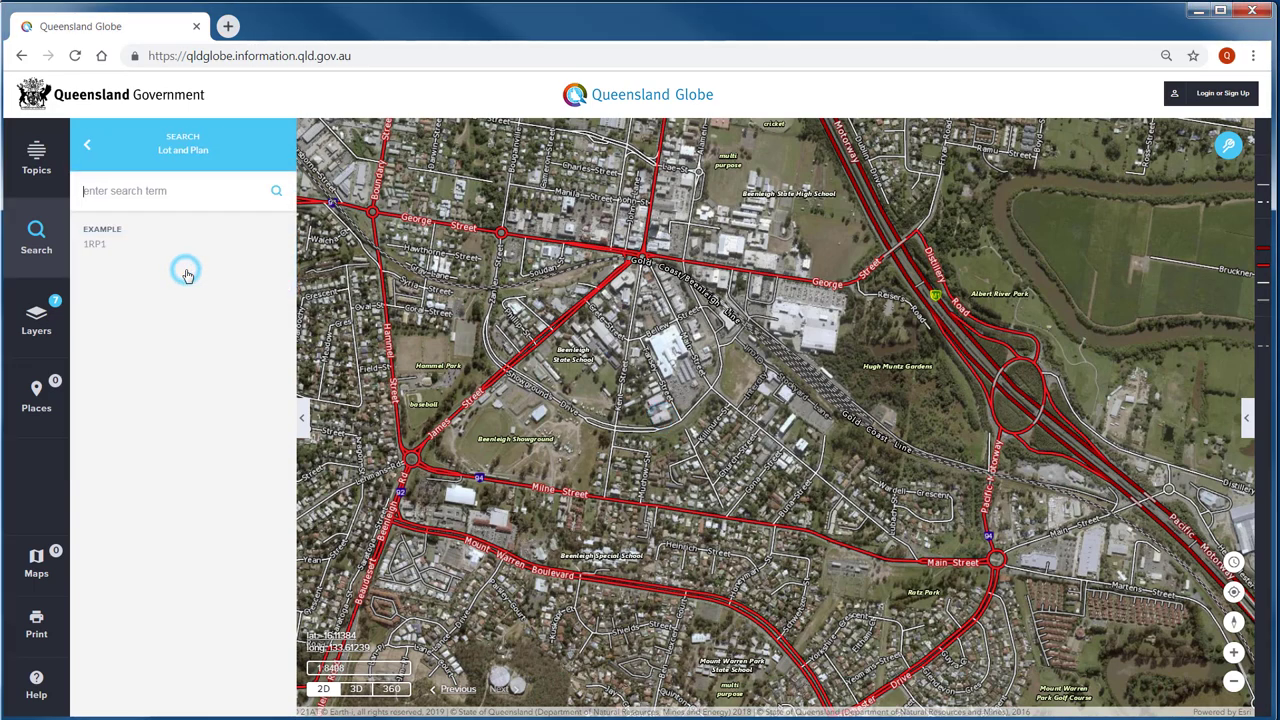
text(418RP120494)
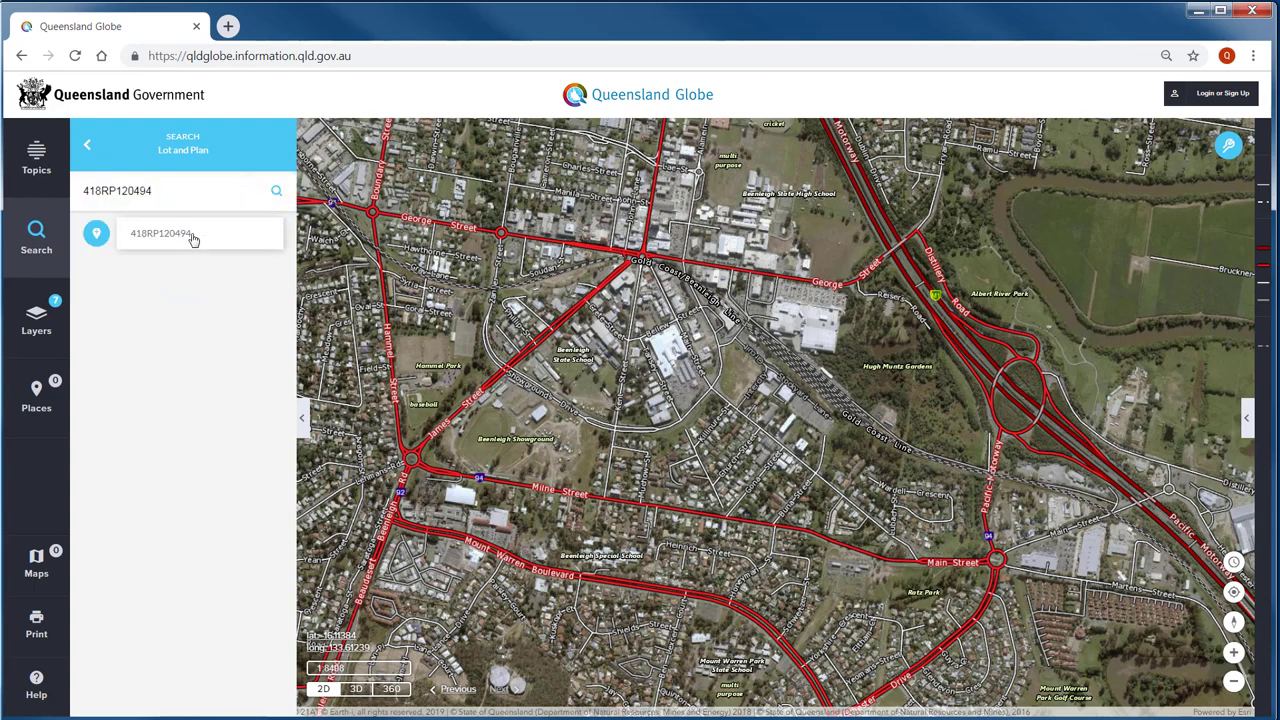
click(193, 240)
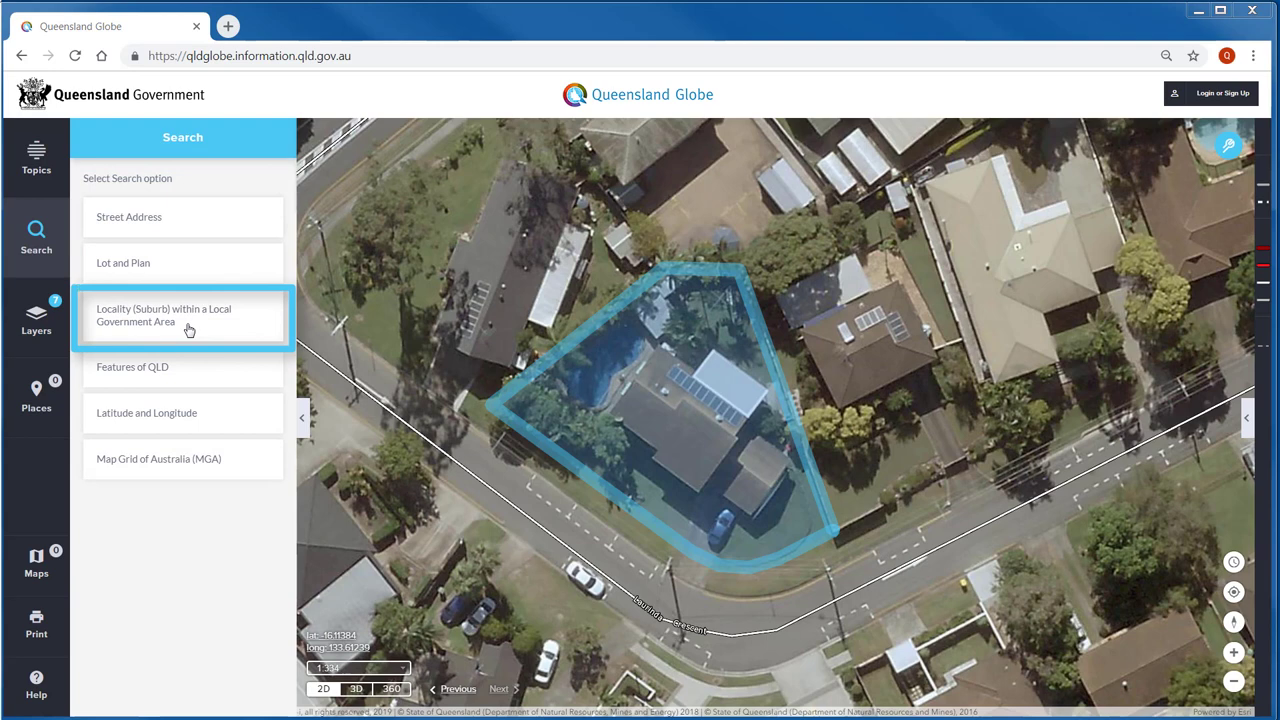
- Fly to Karumba via locality search, then to New Farm Park via Features of QLD
click(189, 330)
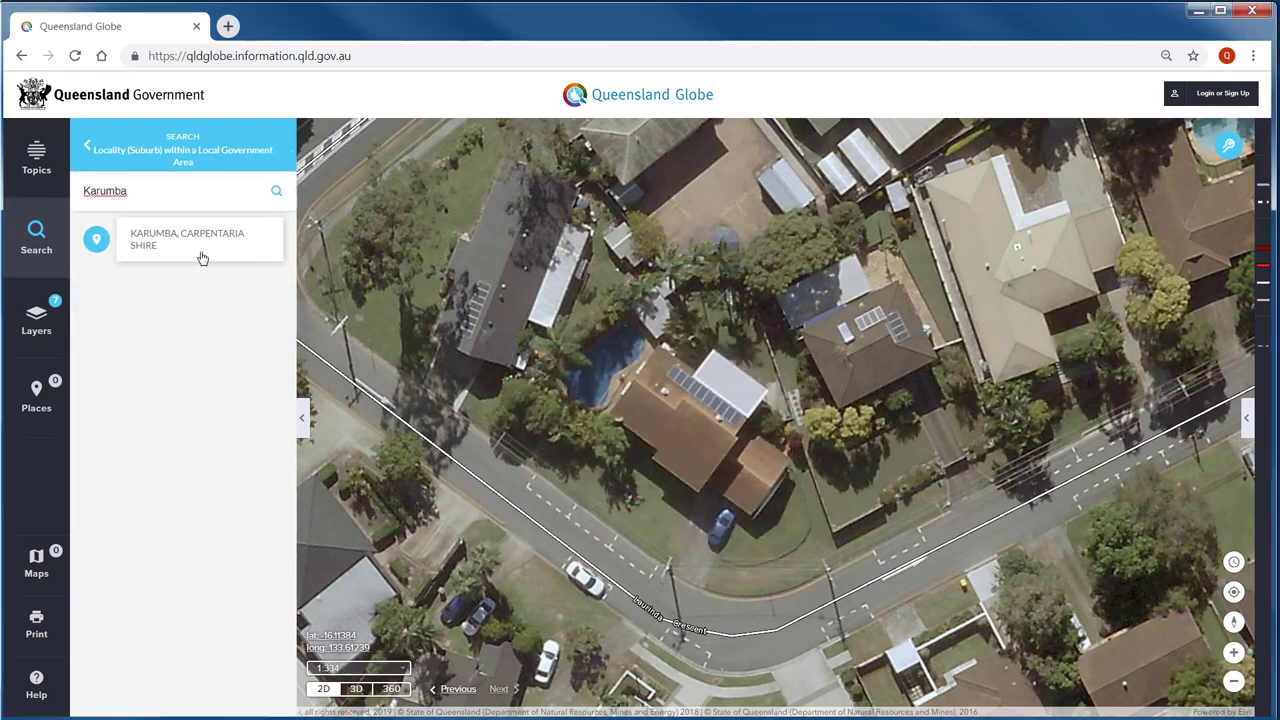
click(201, 254)
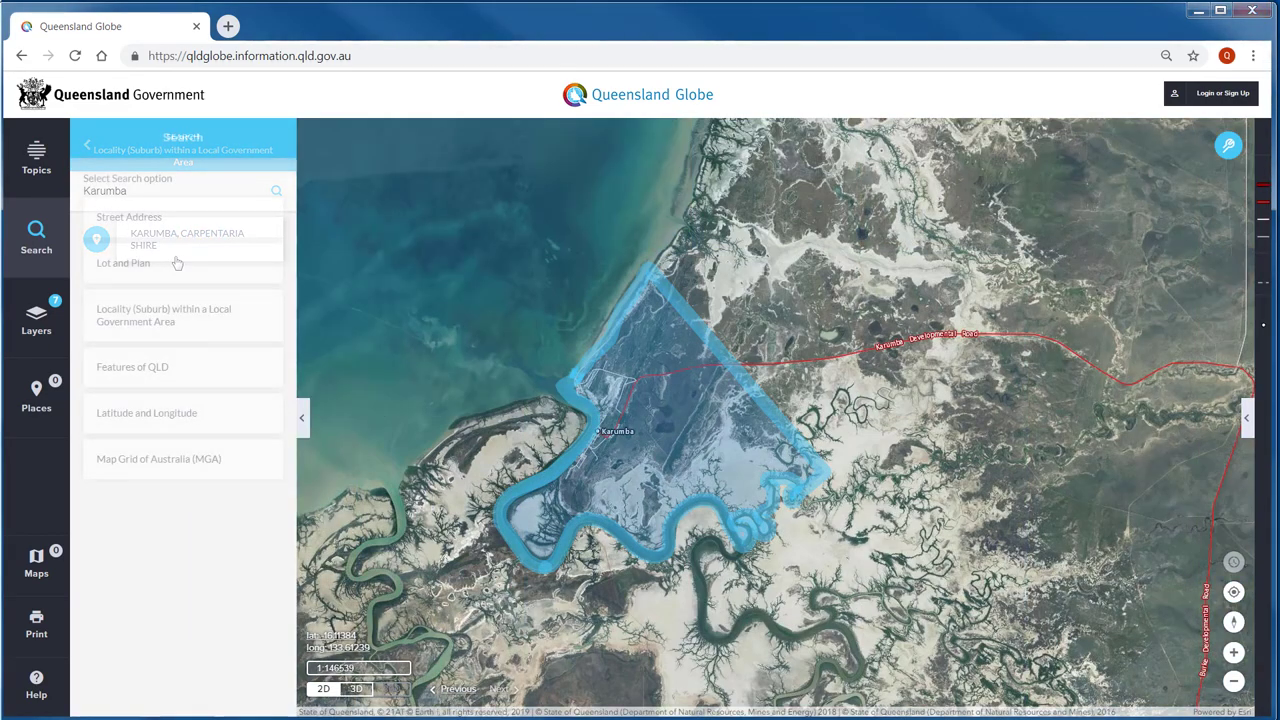
click(183, 377)
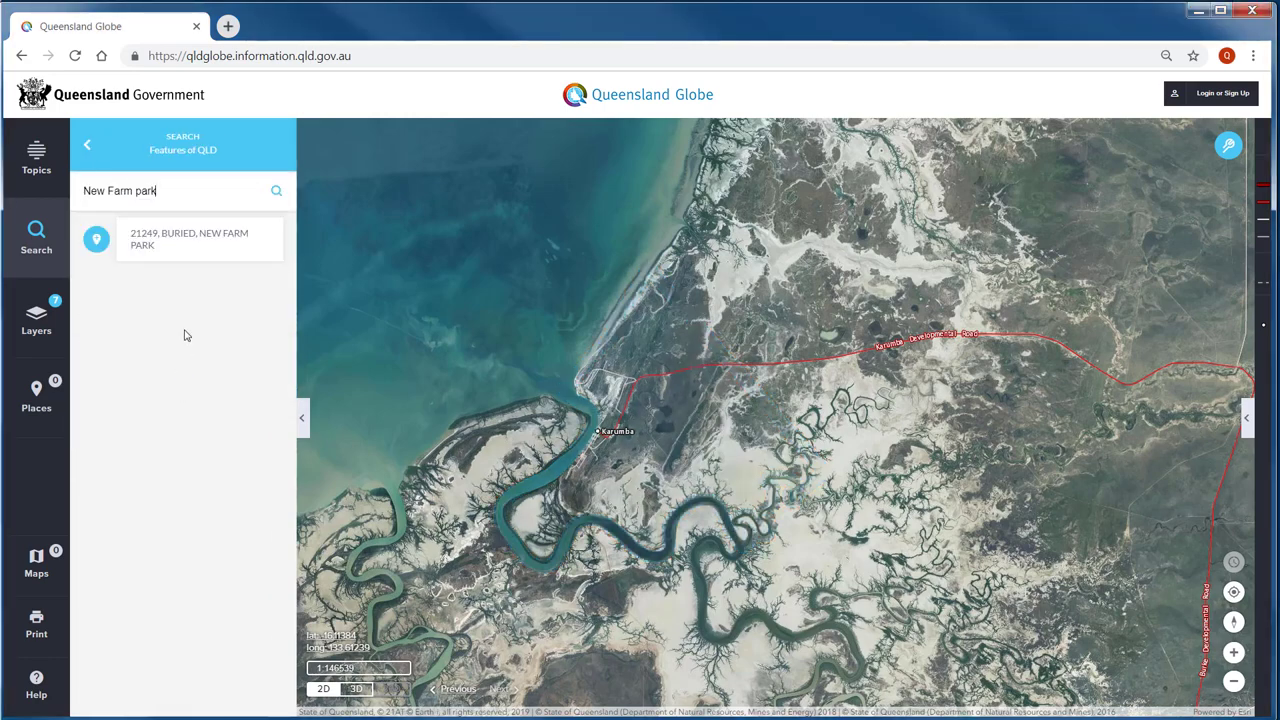
click(199, 252)
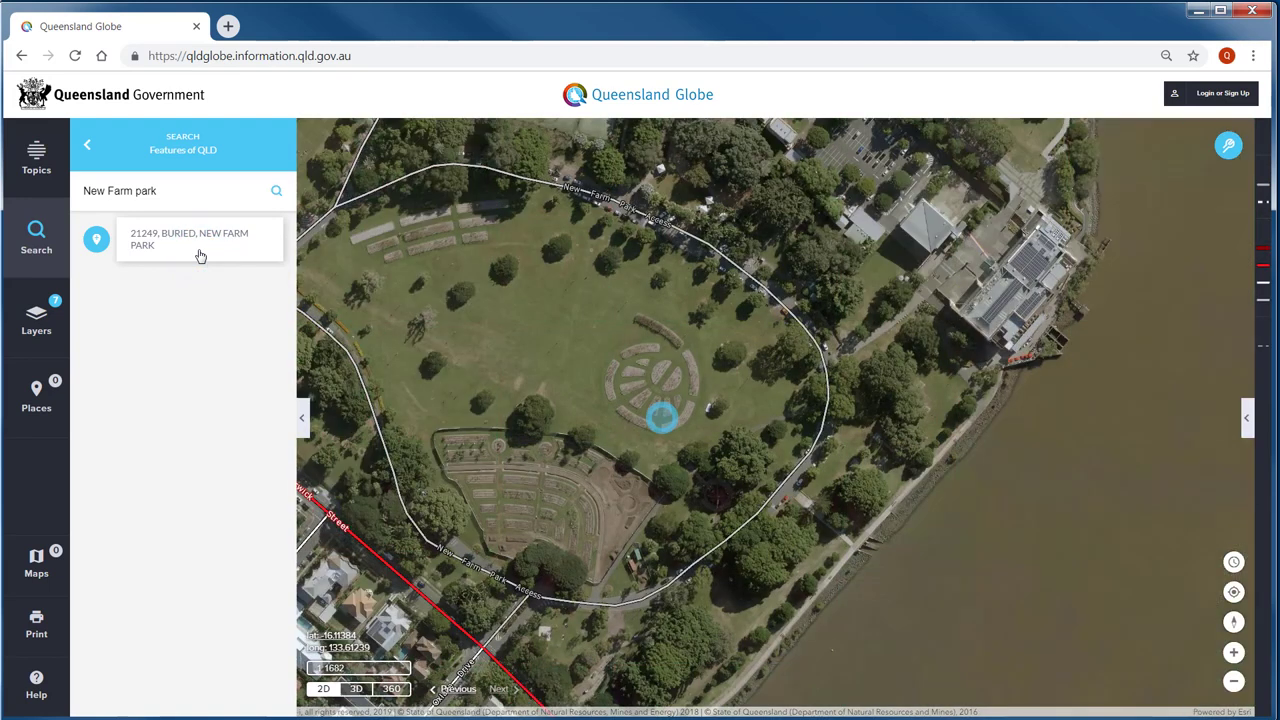
click(89, 150)
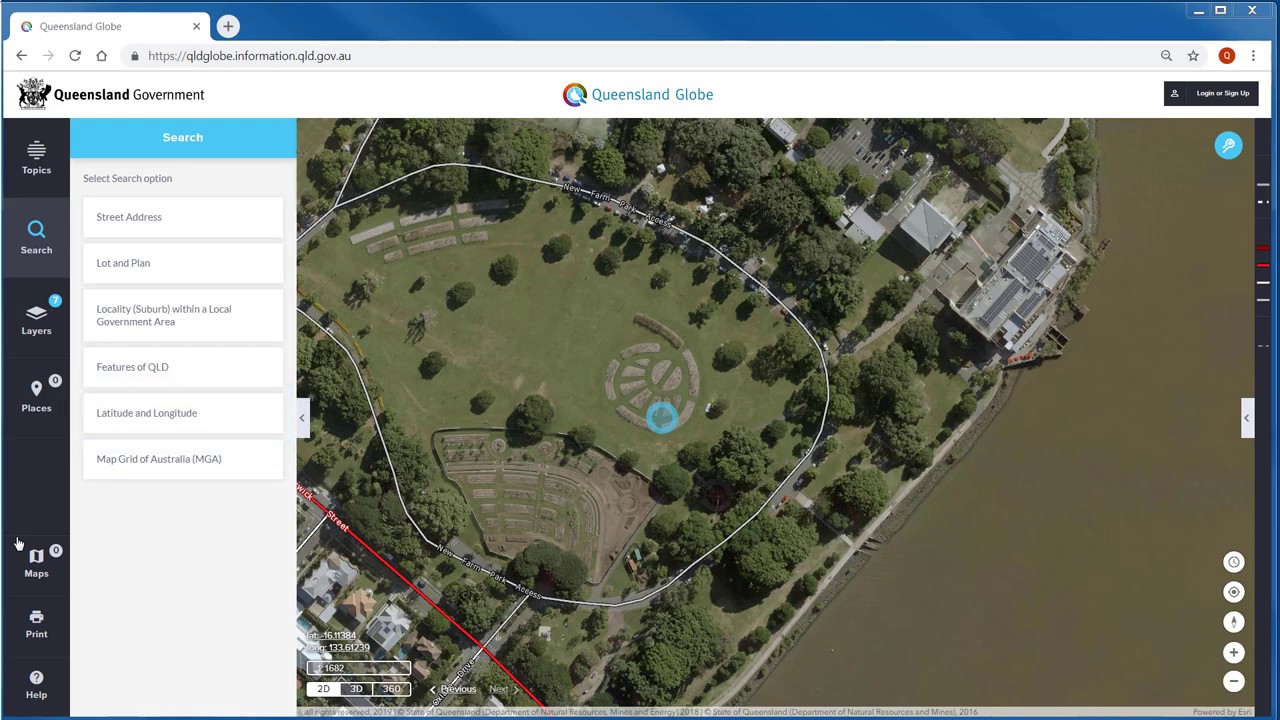
- Locate Brisbane Cricket Ground from pasted MGA coordinates and save it to Places
click(228, 468)
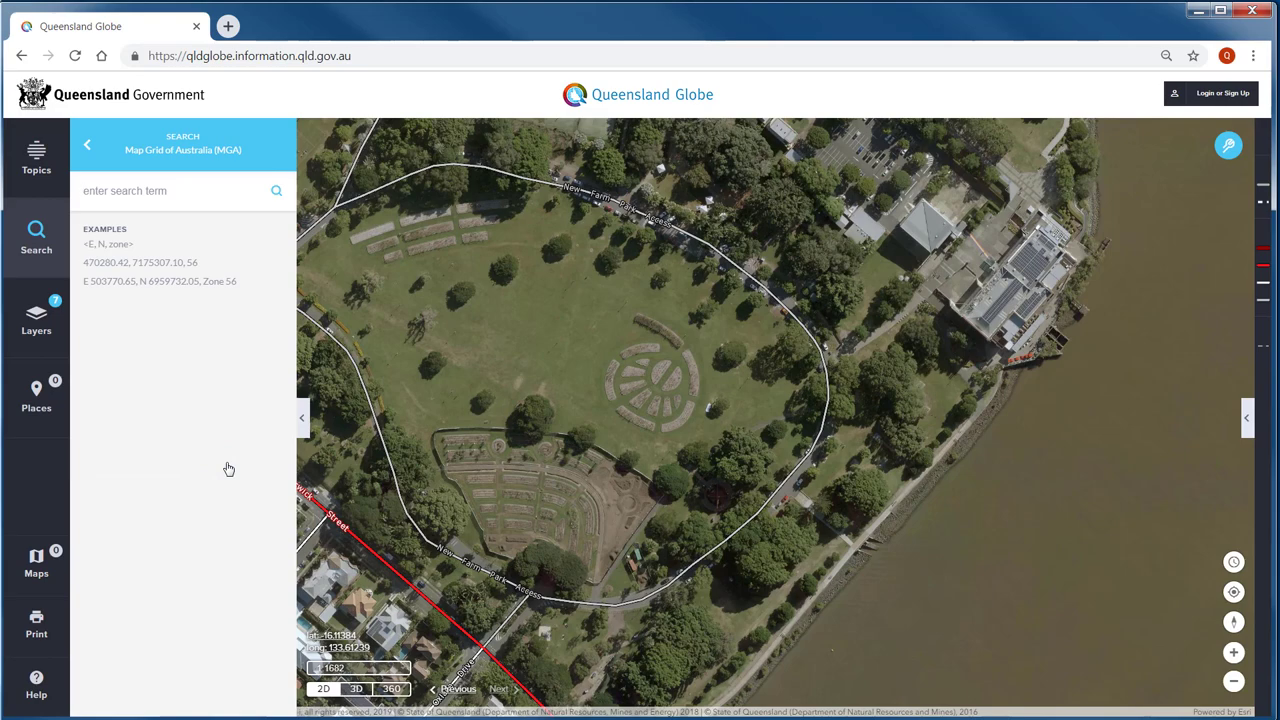
text(E 503770.65, N 6959732.05, Zone 56)
click(258, 241)
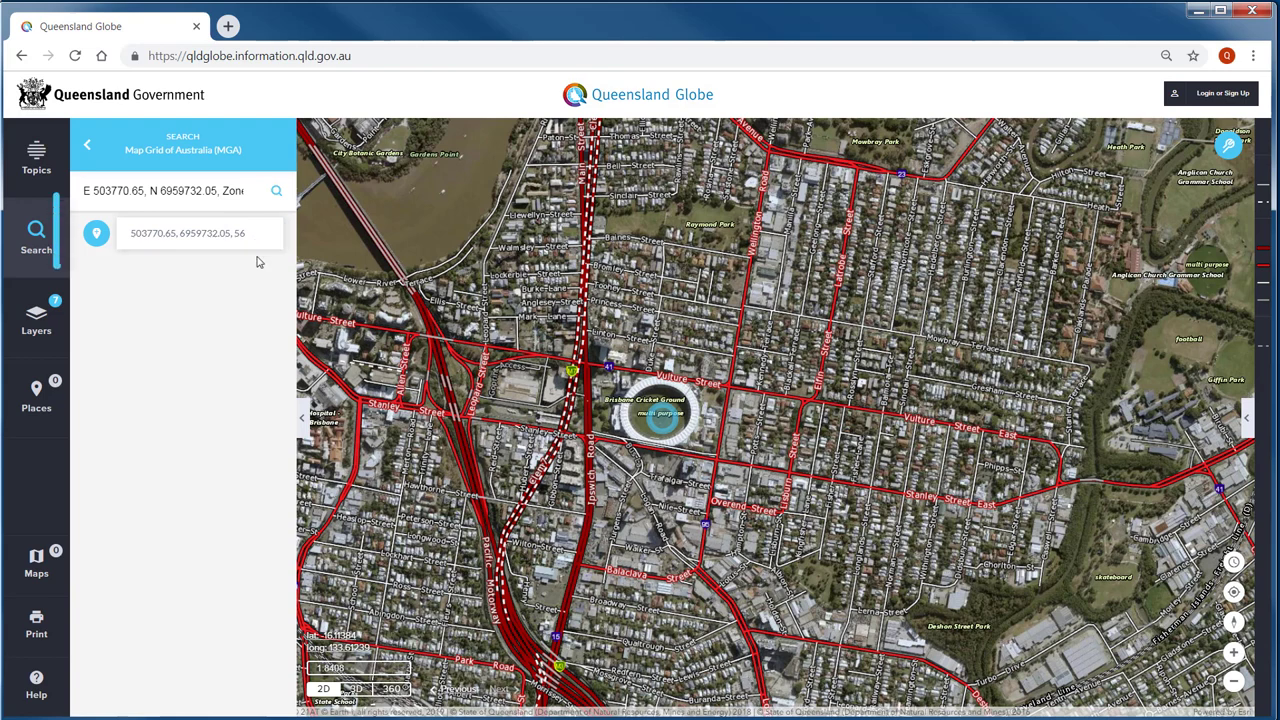
click(97, 236)
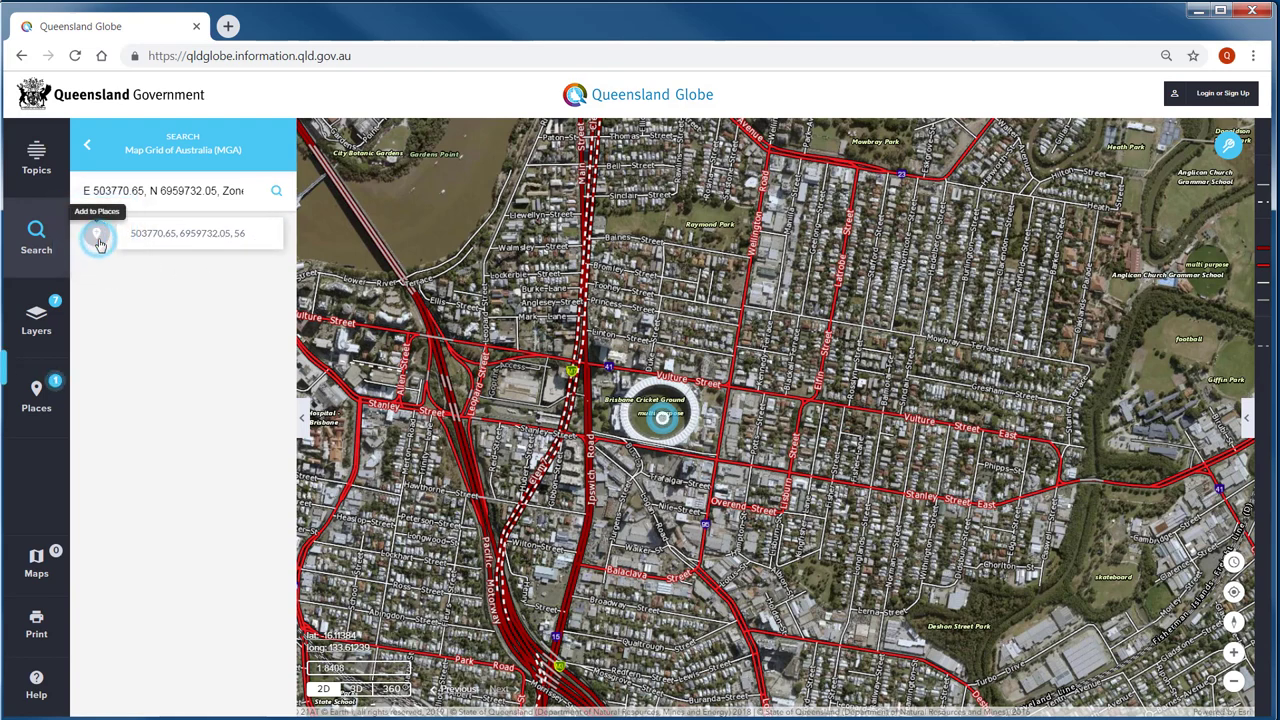
click(50, 410)
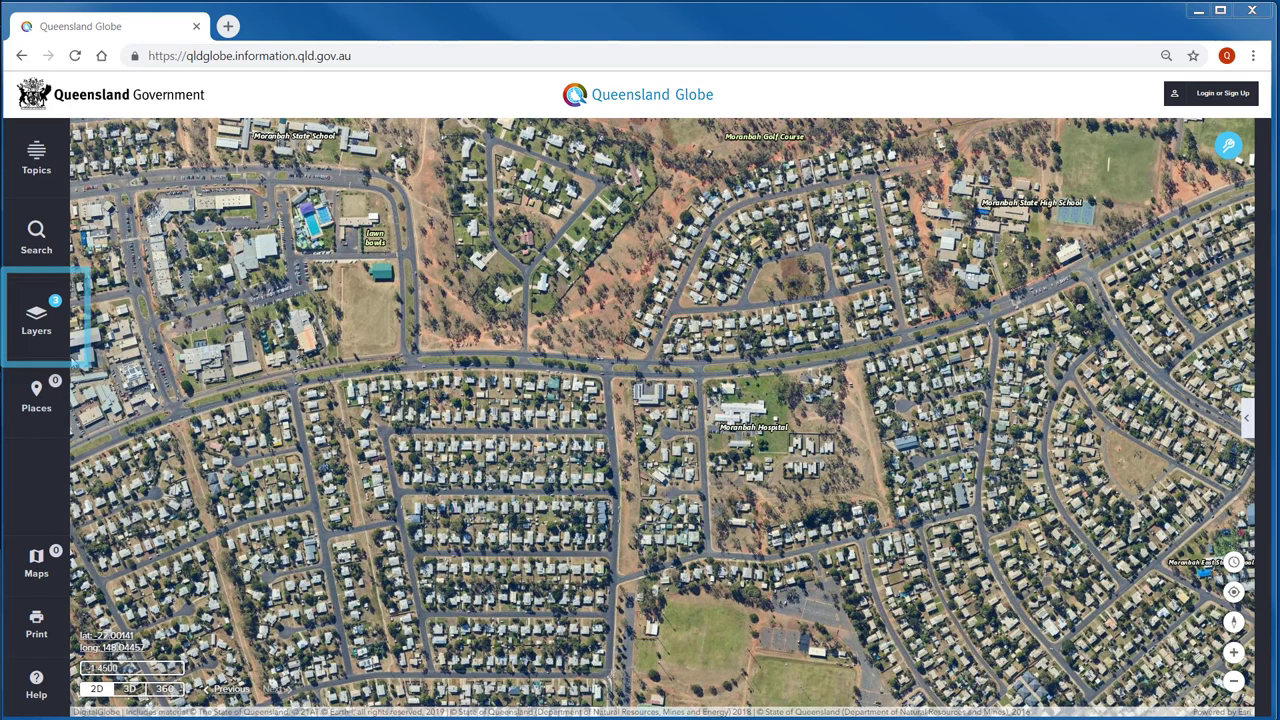
- Make the Road and rail layer visible in the Layers panel
click(62, 350)
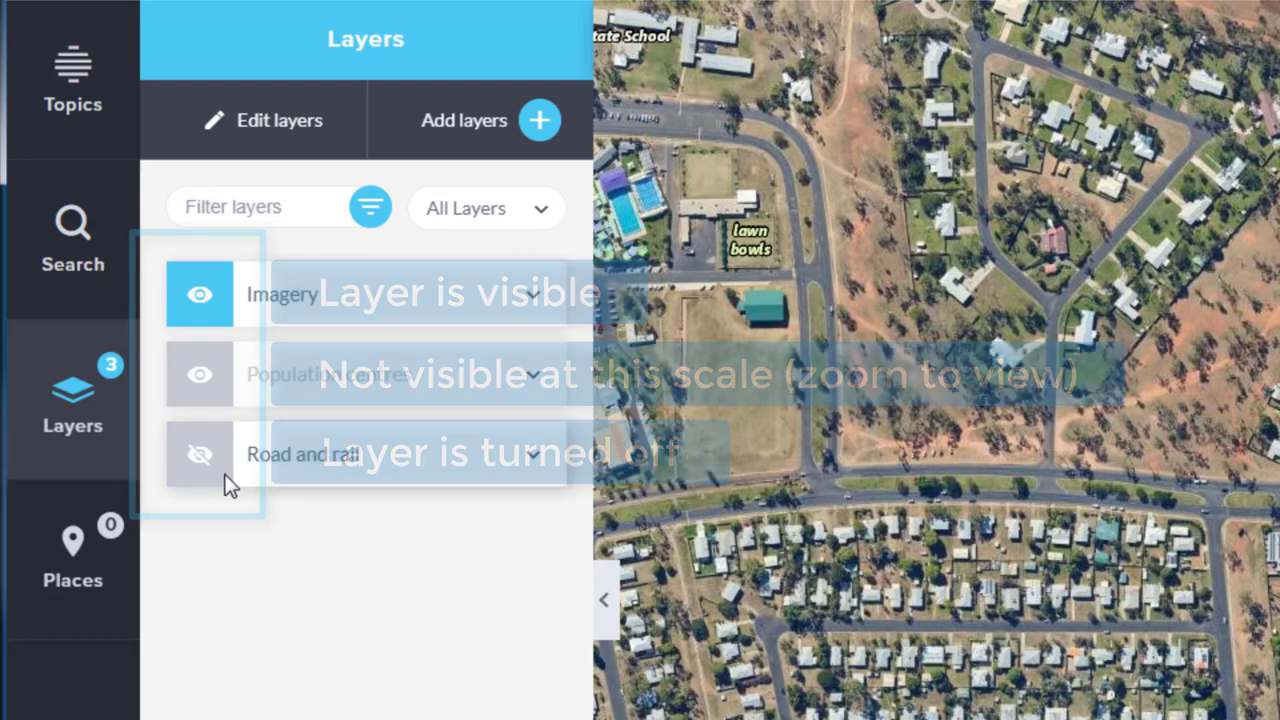
click(222, 470)
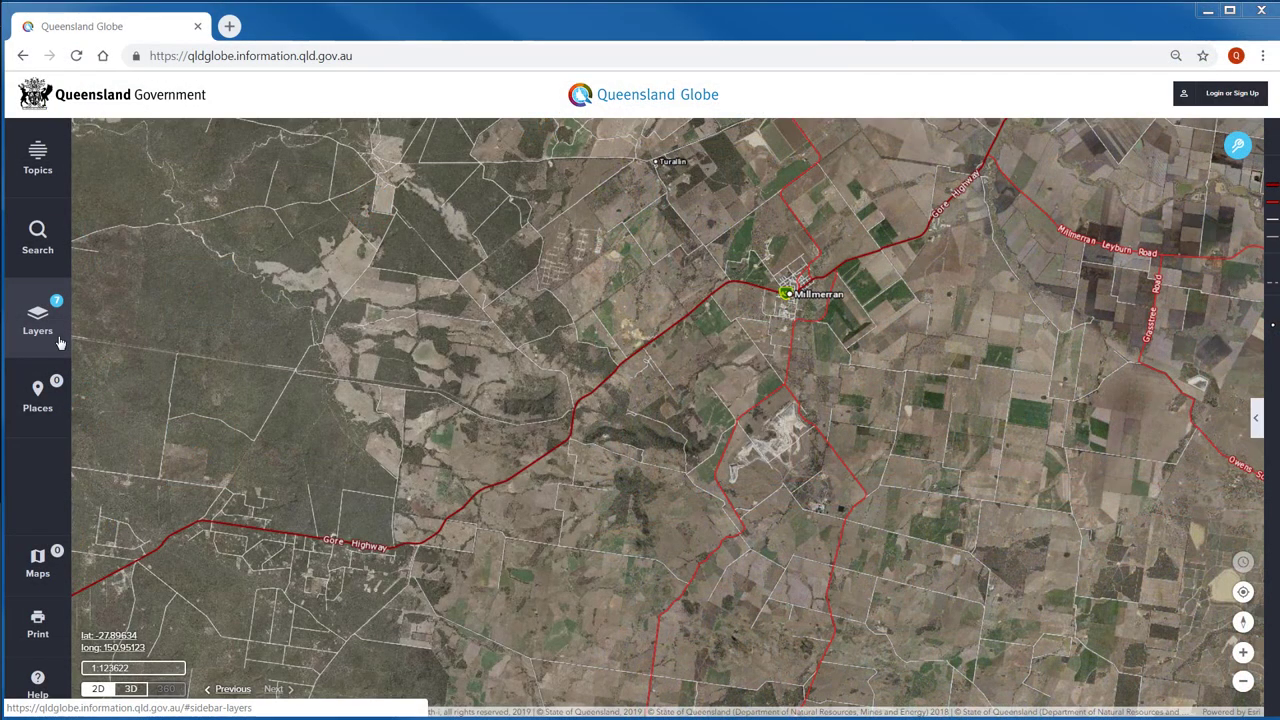
click(59, 342)
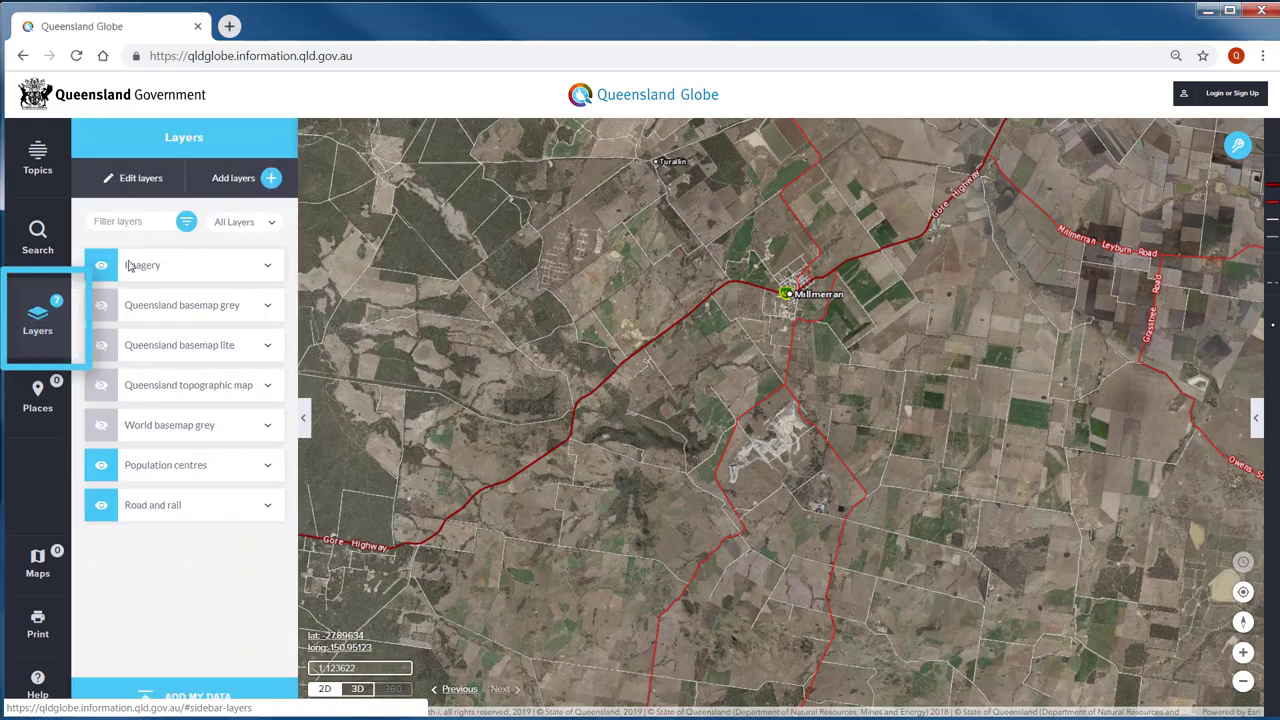
- Remove the Queensland basemap grey and Queensland basemap lite layers from the active list
click(174, 192)
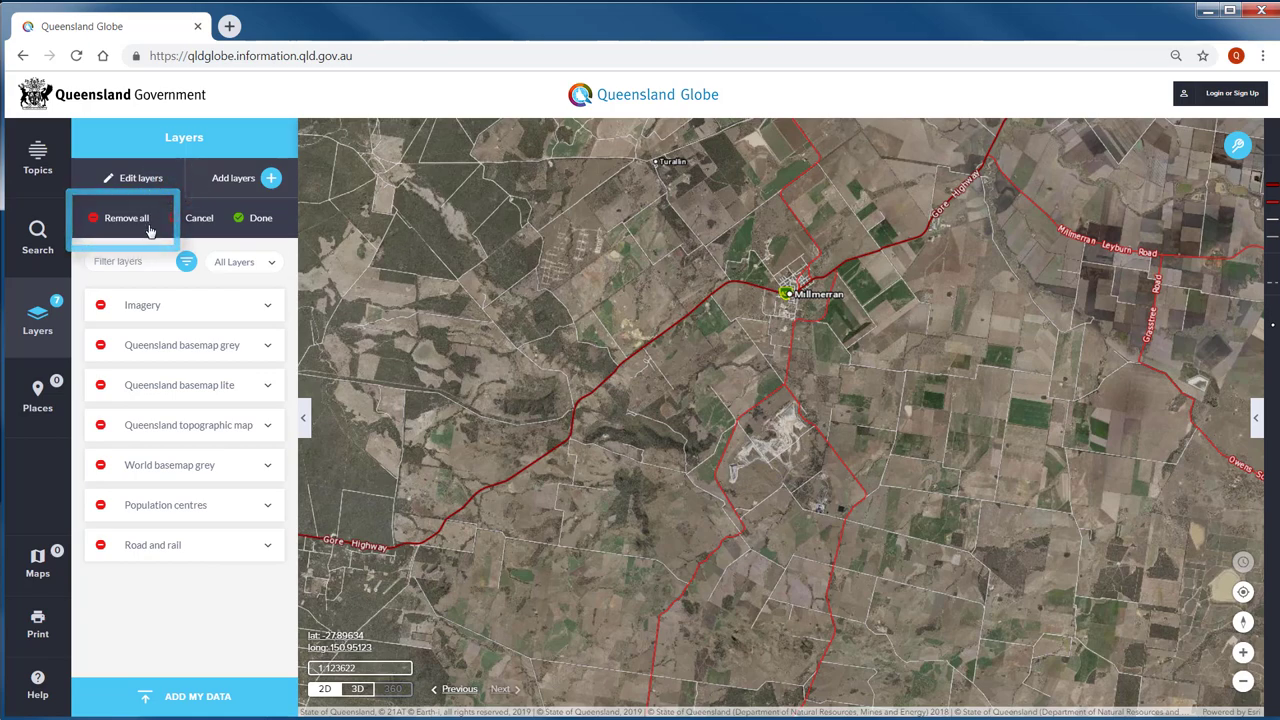
click(101, 345)
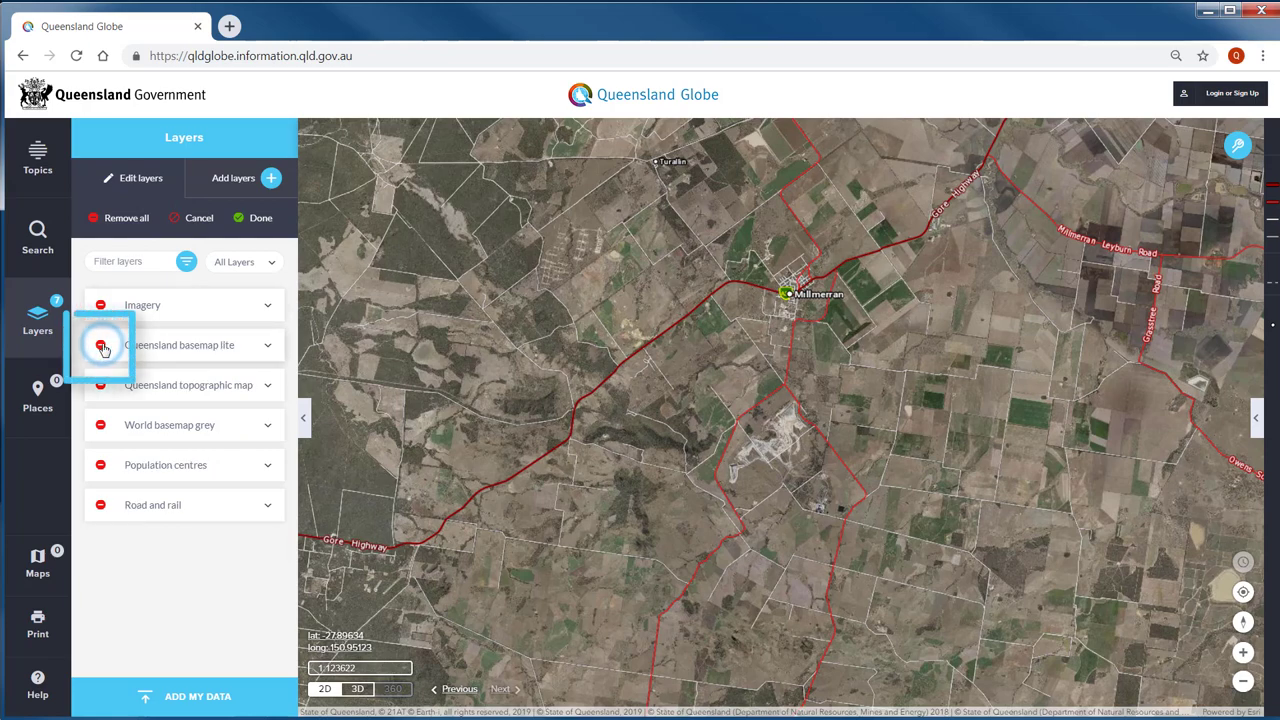
click(101, 345)
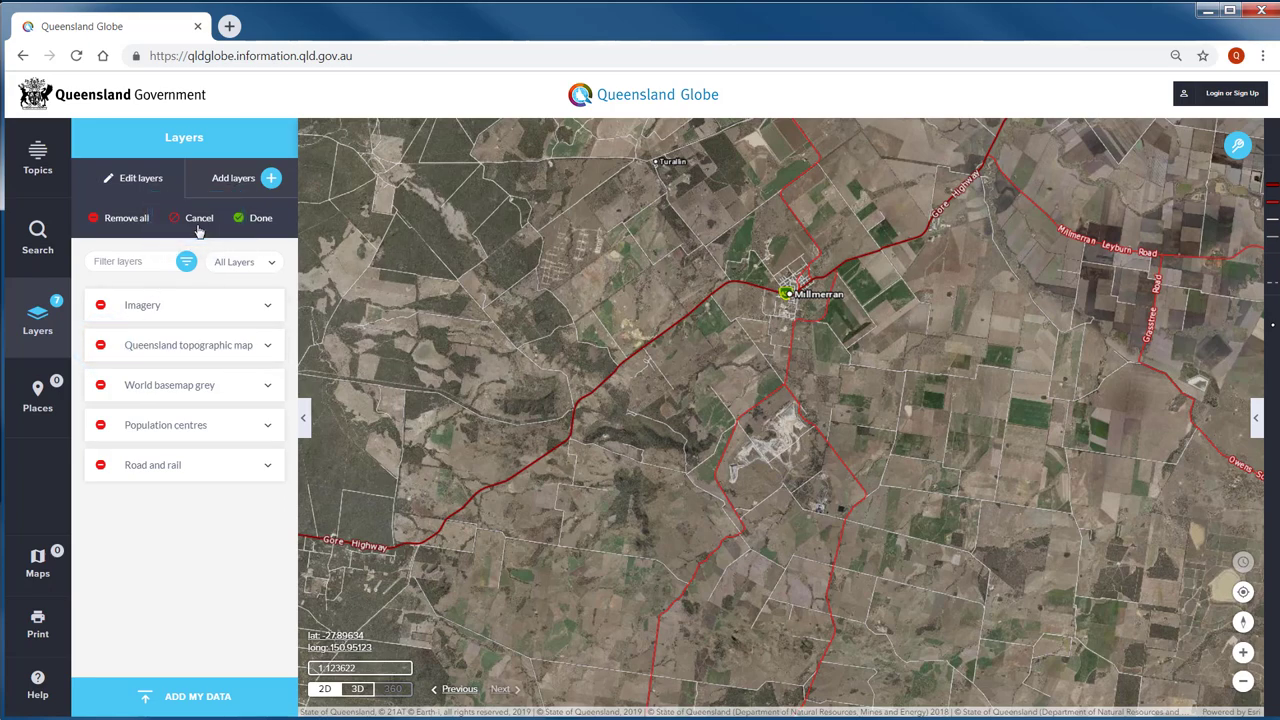
click(266, 222)
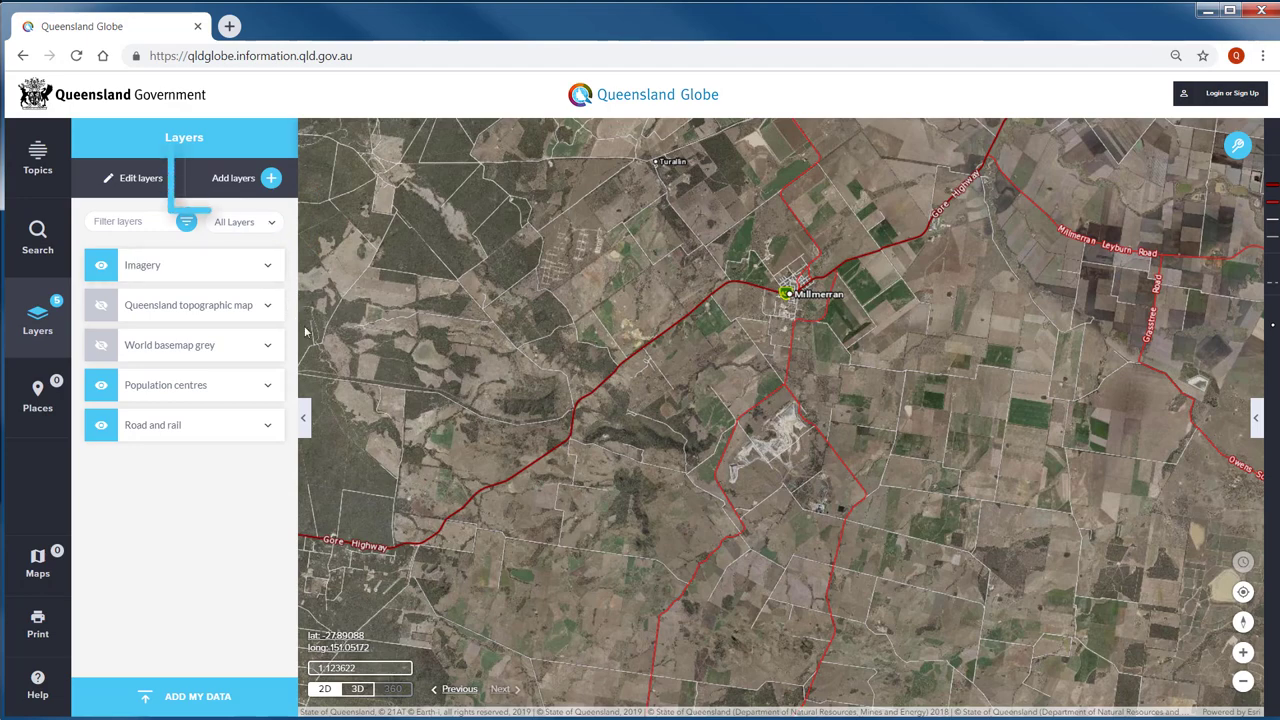
- In the Add layers catalogue, preview Biota (Flora & Fauna) and its info, then expand Boundaries
click(246, 184)
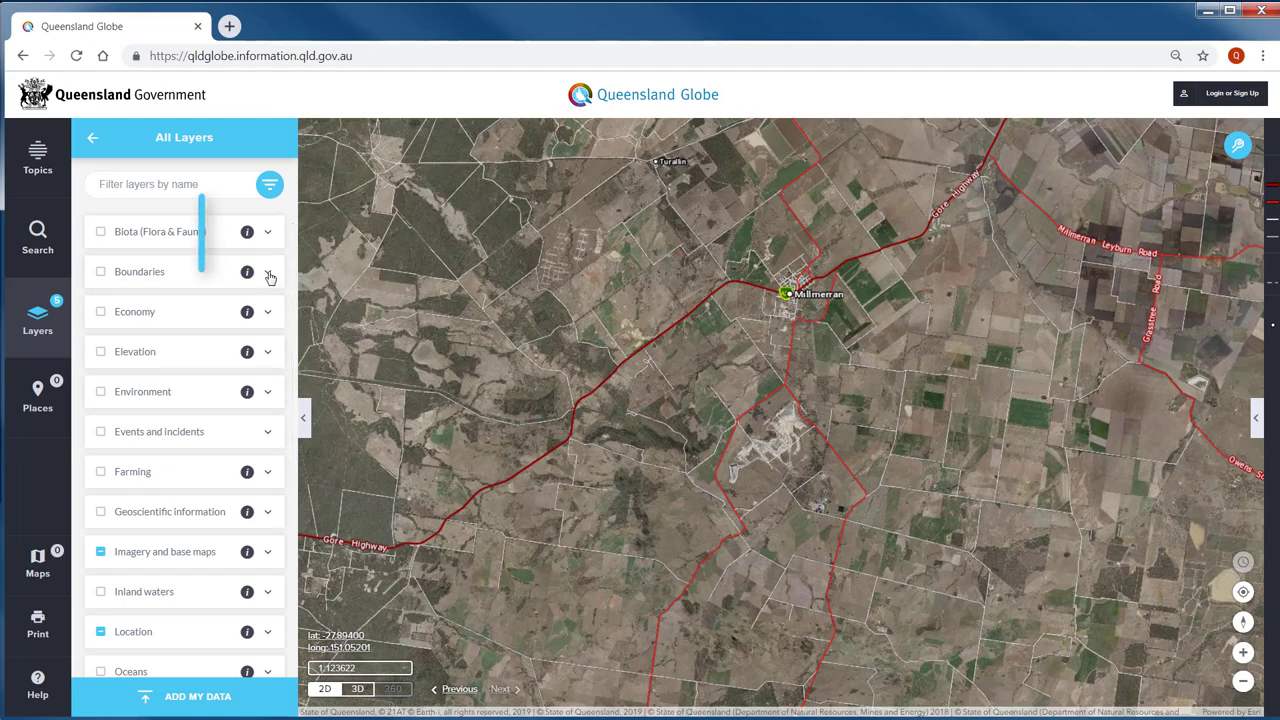
click(246, 234)
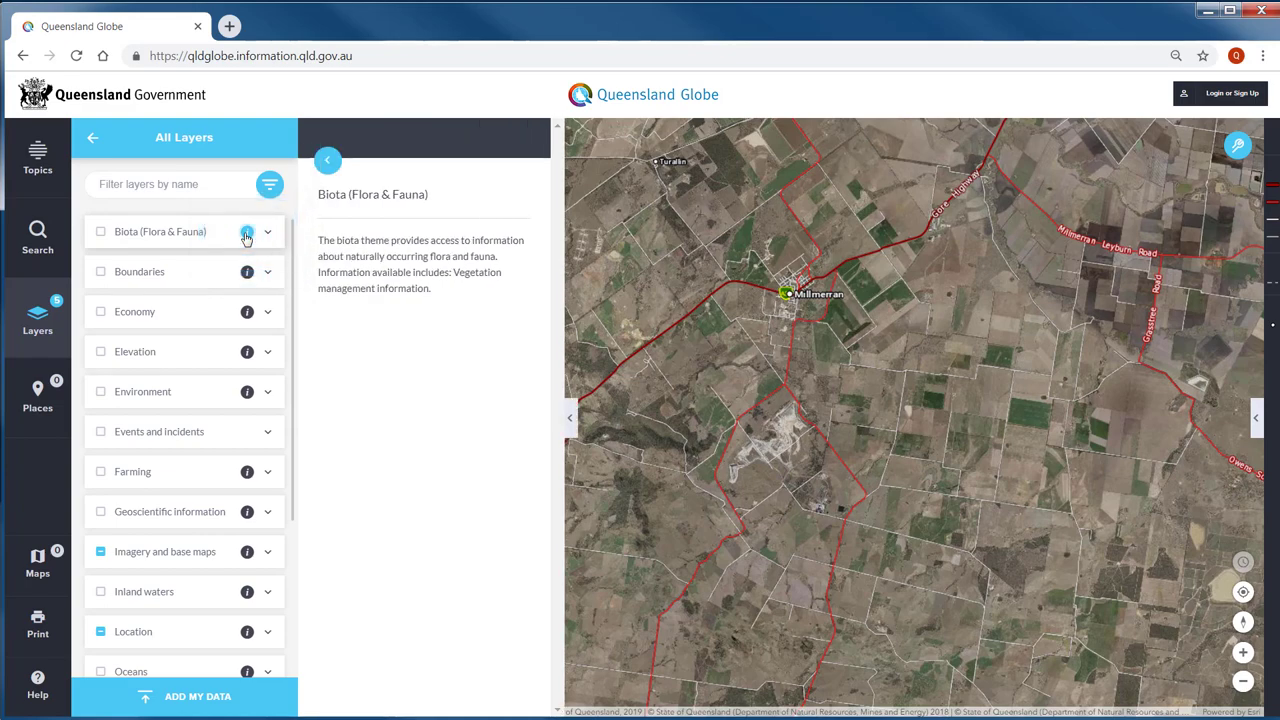
click(246, 234)
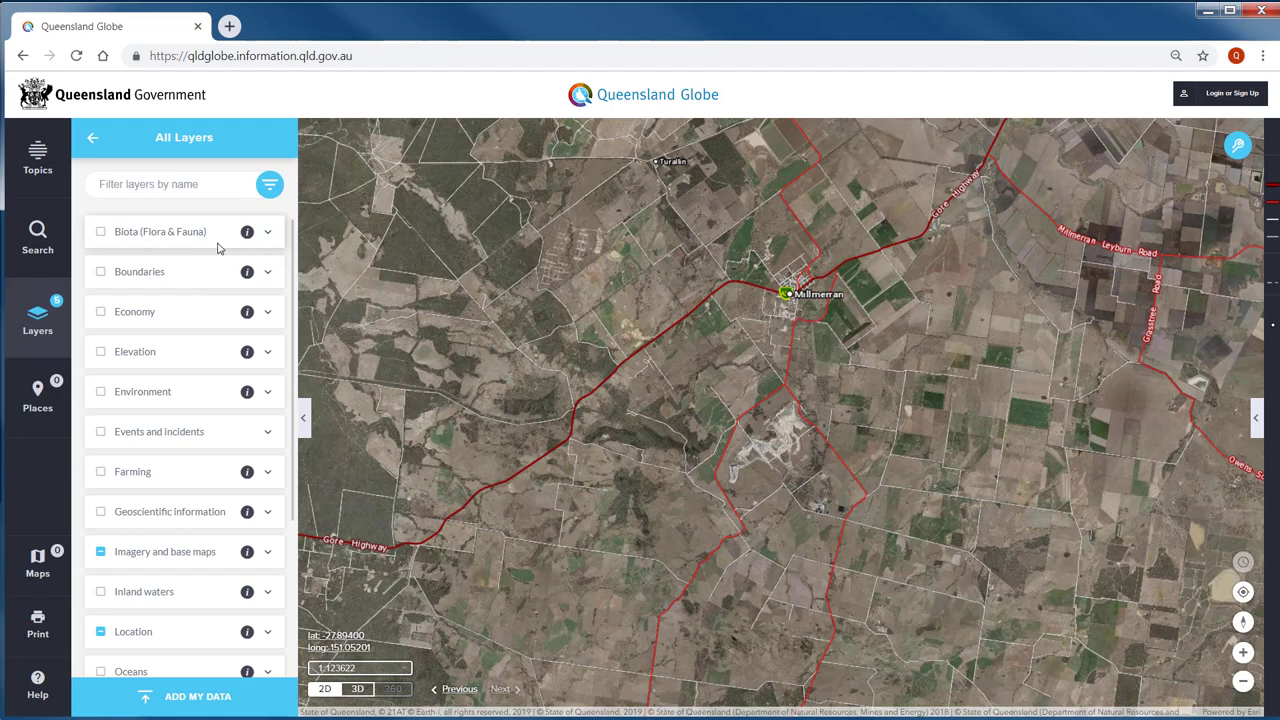
click(101, 233)
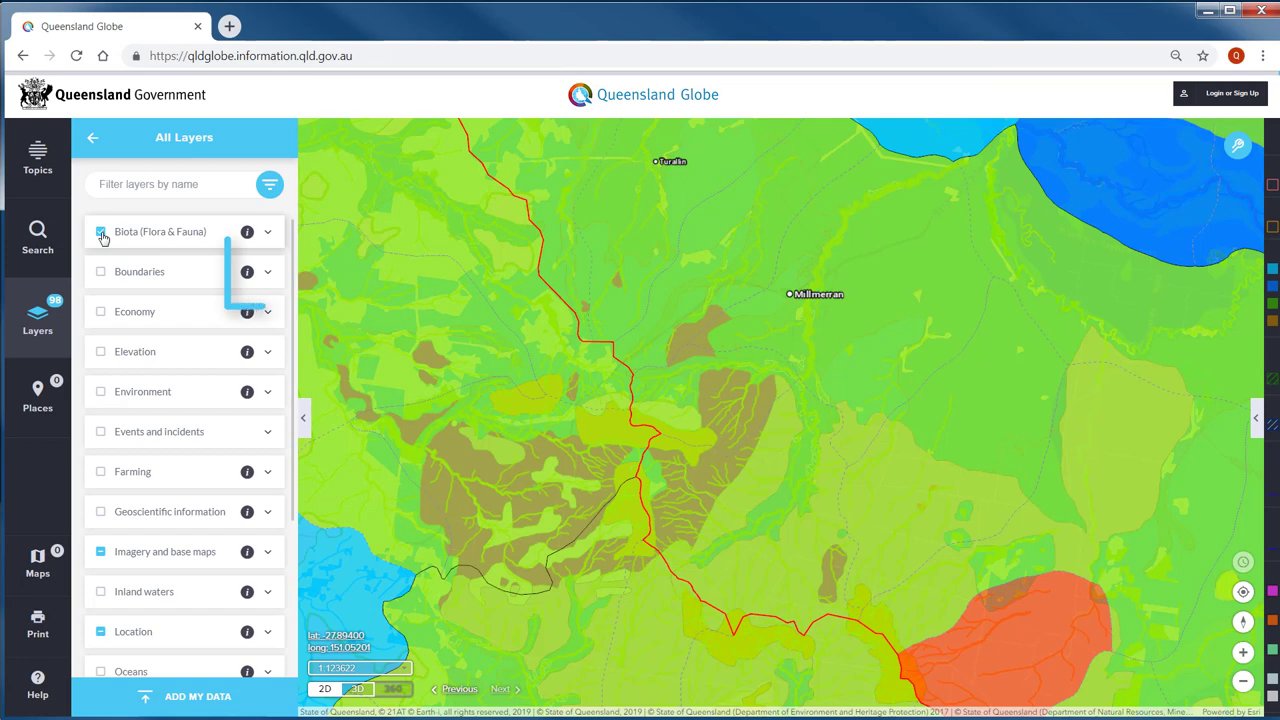
click(101, 233)
click(269, 274)
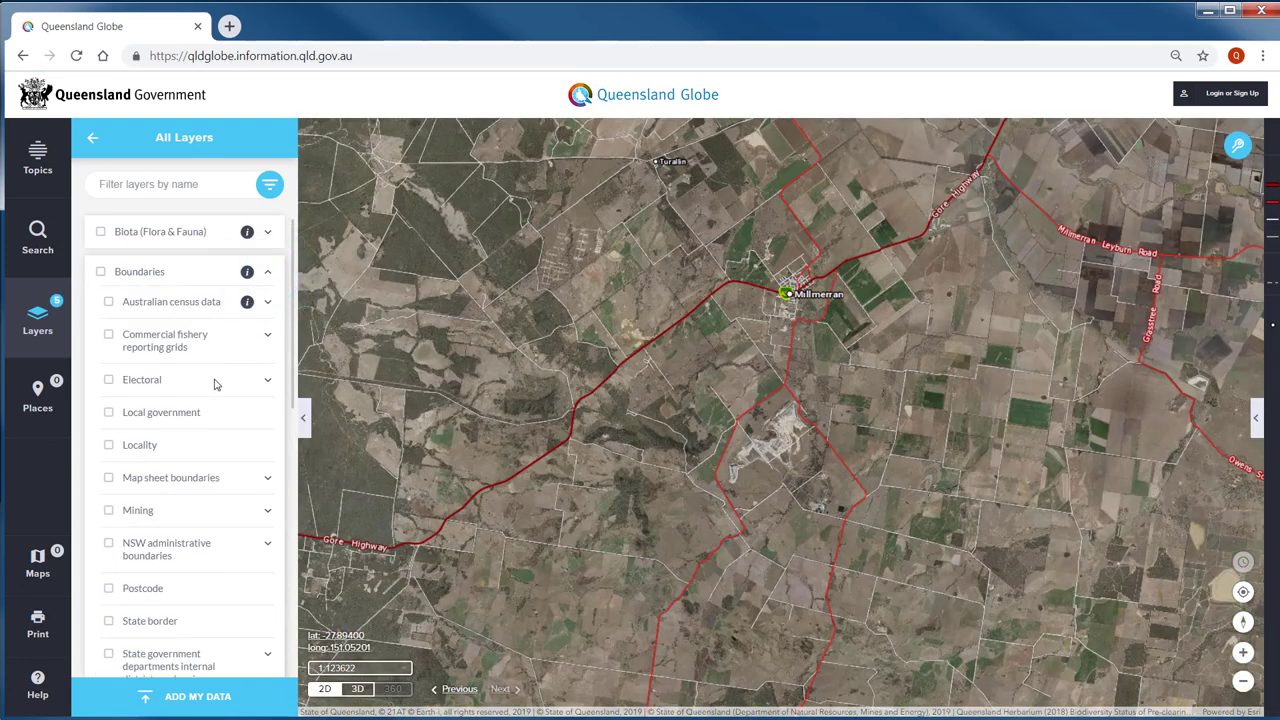
- Add the Map sheet boundaries layers from the Boundaries category
click(109, 479)
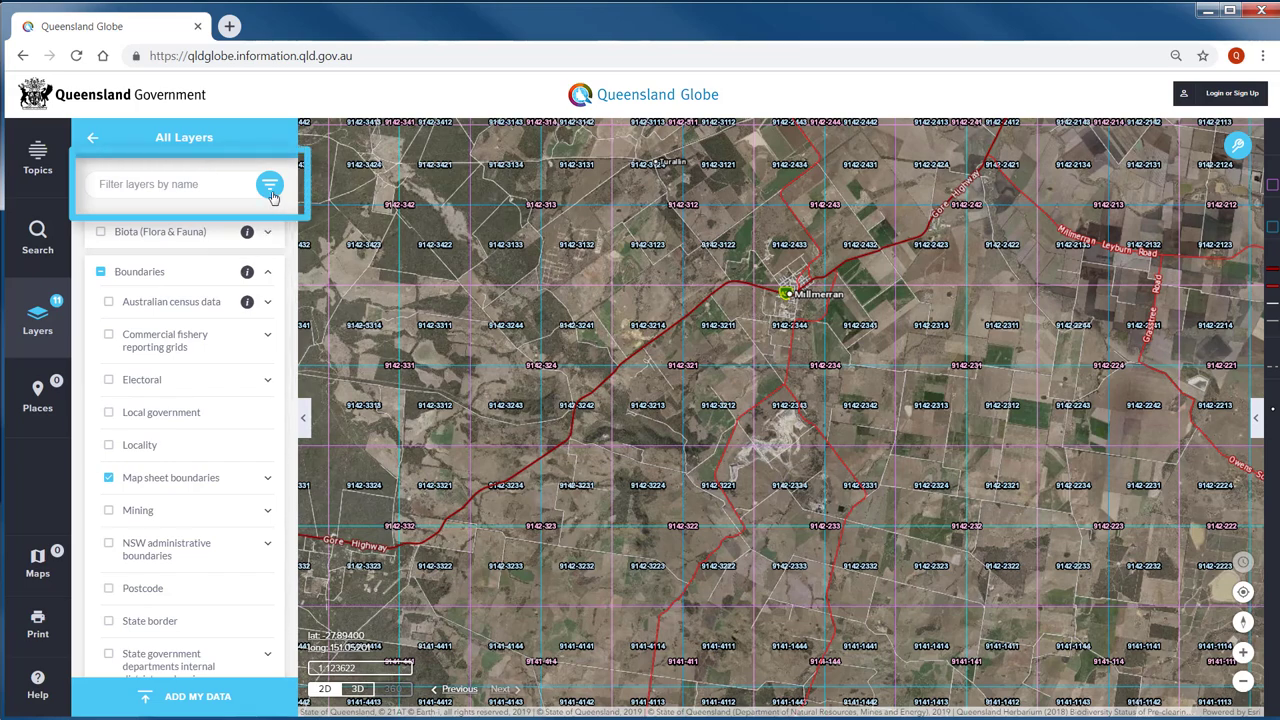
click(213, 183)
- Filter the catalogue by 'dog', add the Wild dog fence layer, then clear the filter
text(dog)
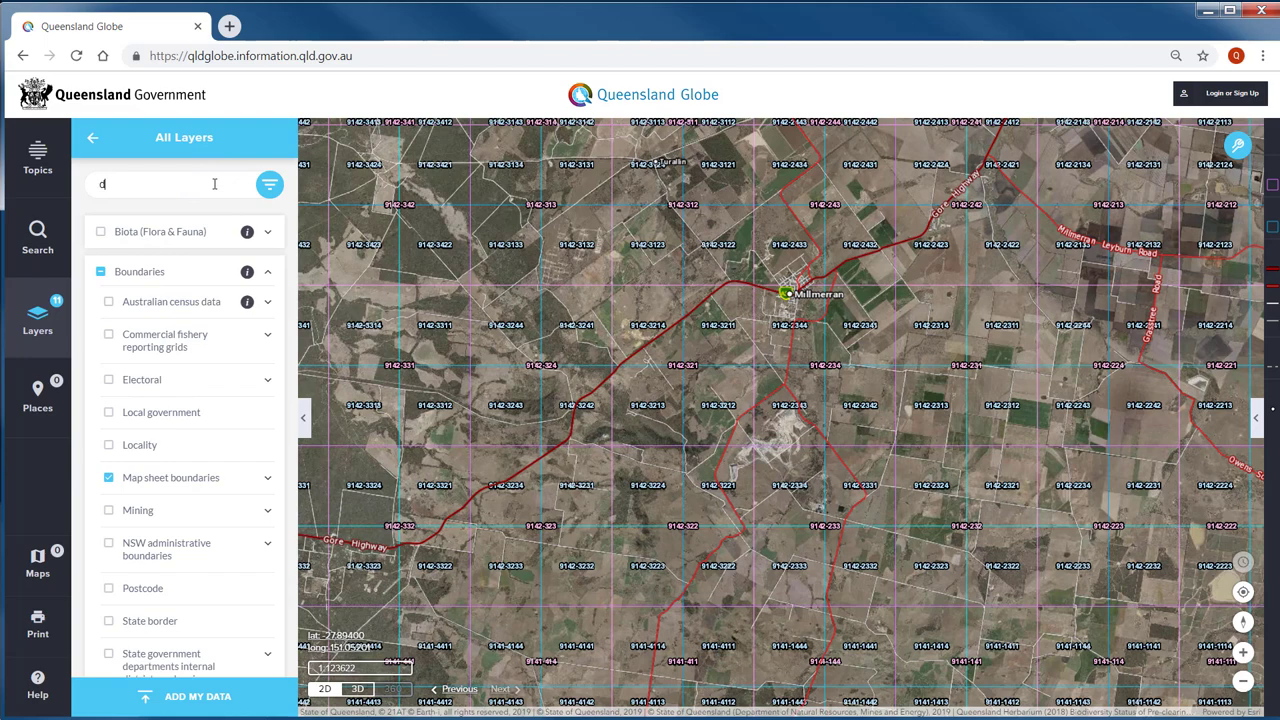
click(268, 190)
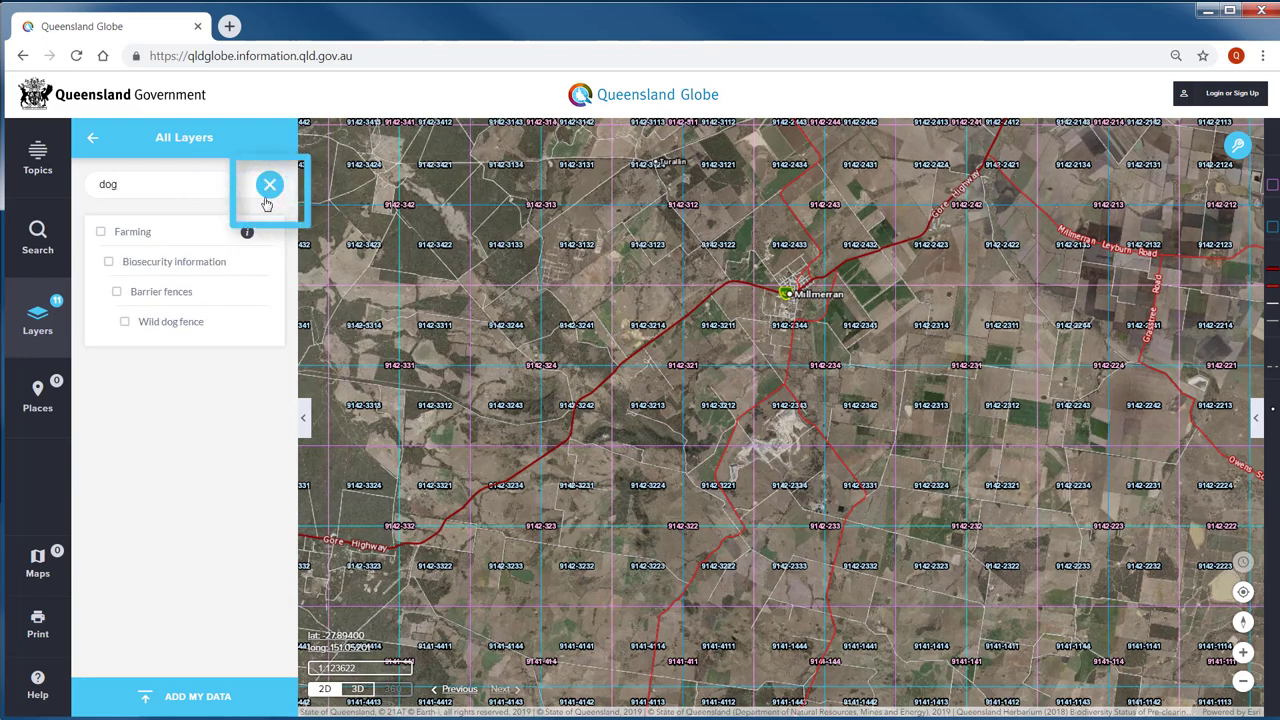
click(126, 323)
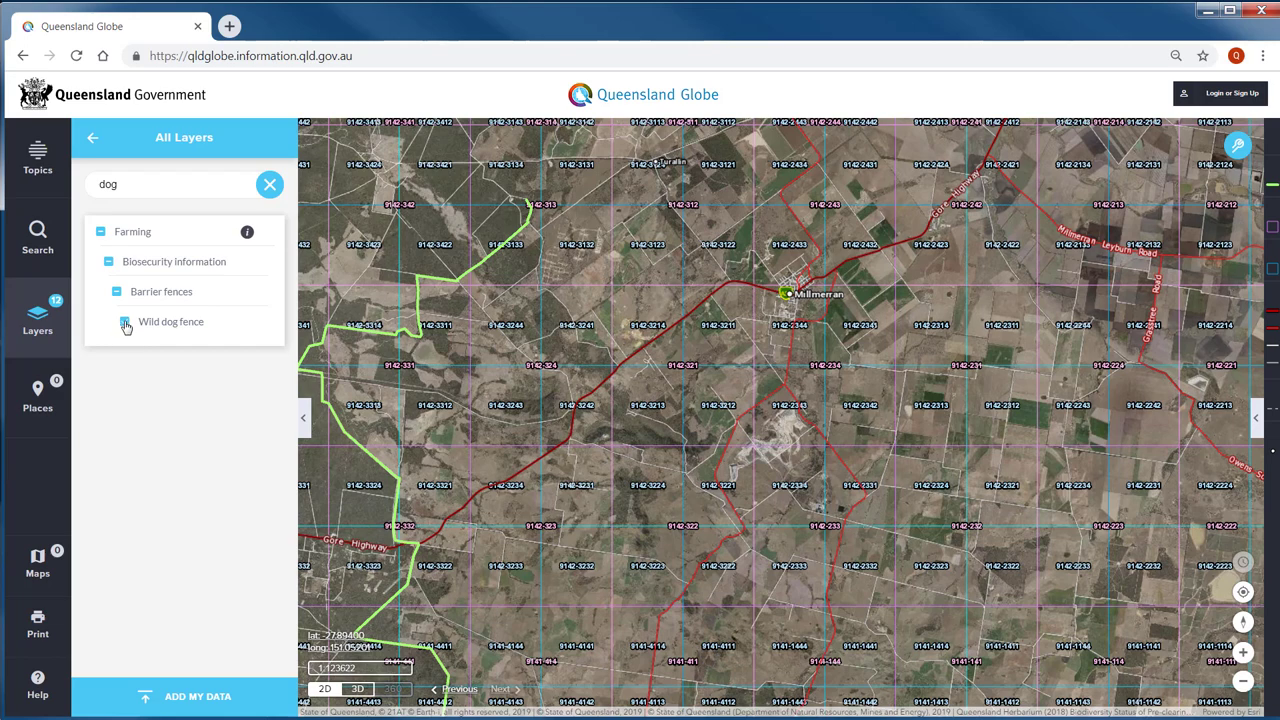
click(271, 186)
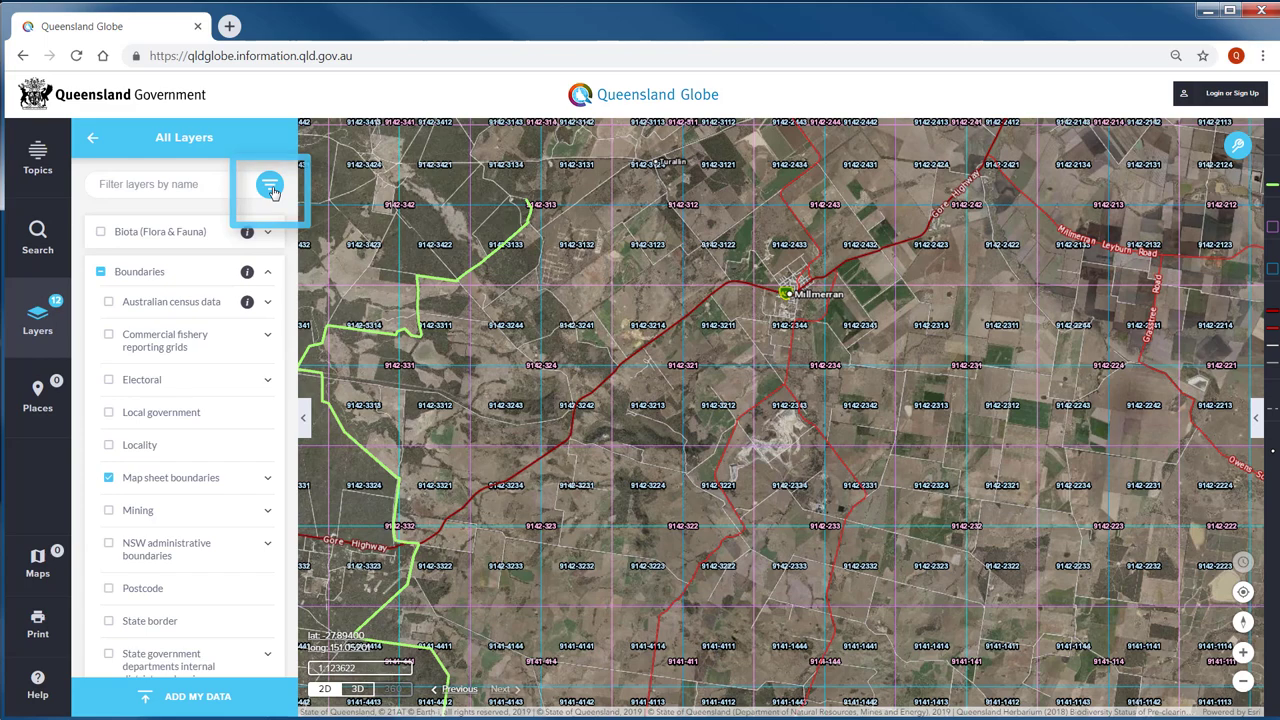
- Return to the active Layers list and filter it to show only Visible layers
click(93, 143)
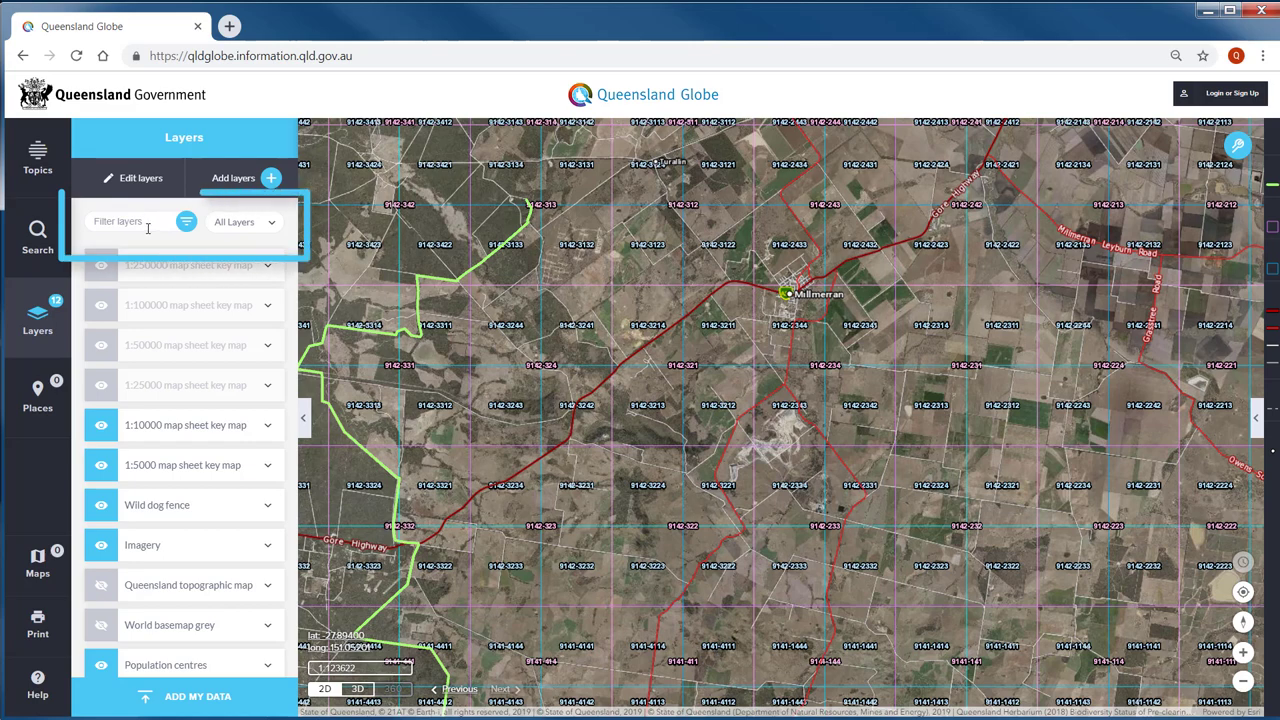
click(273, 223)
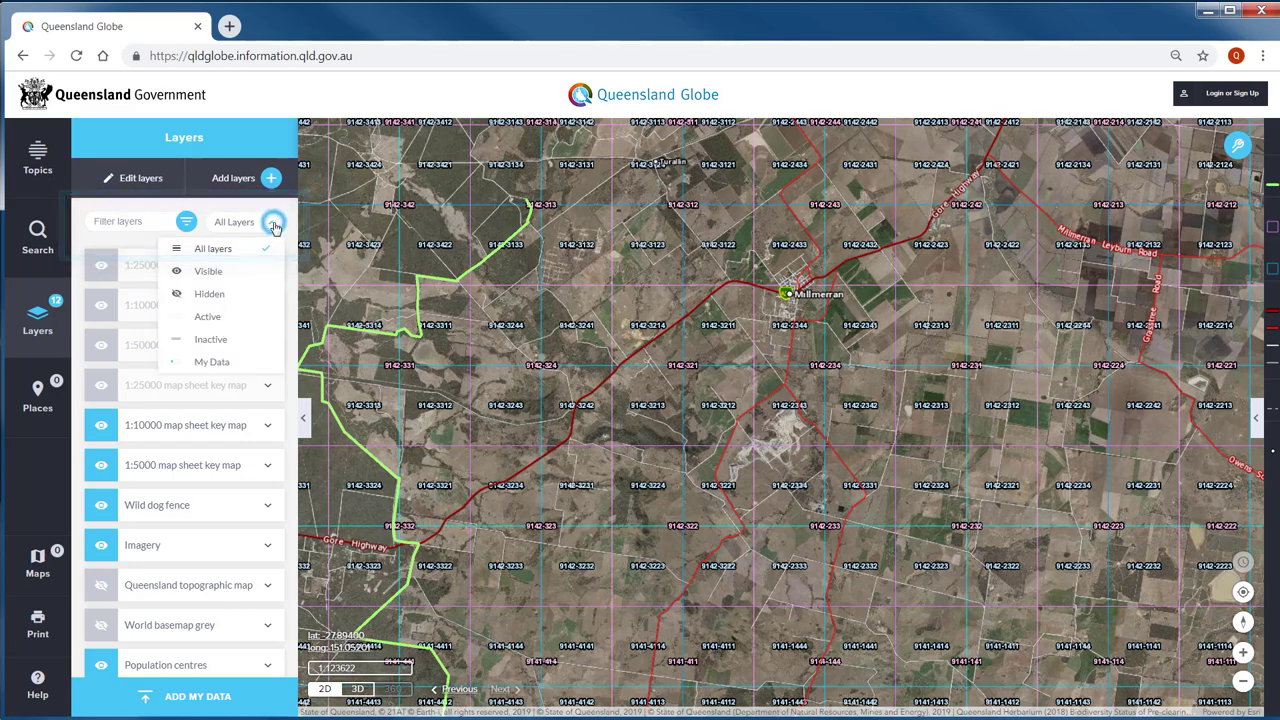
click(218, 274)
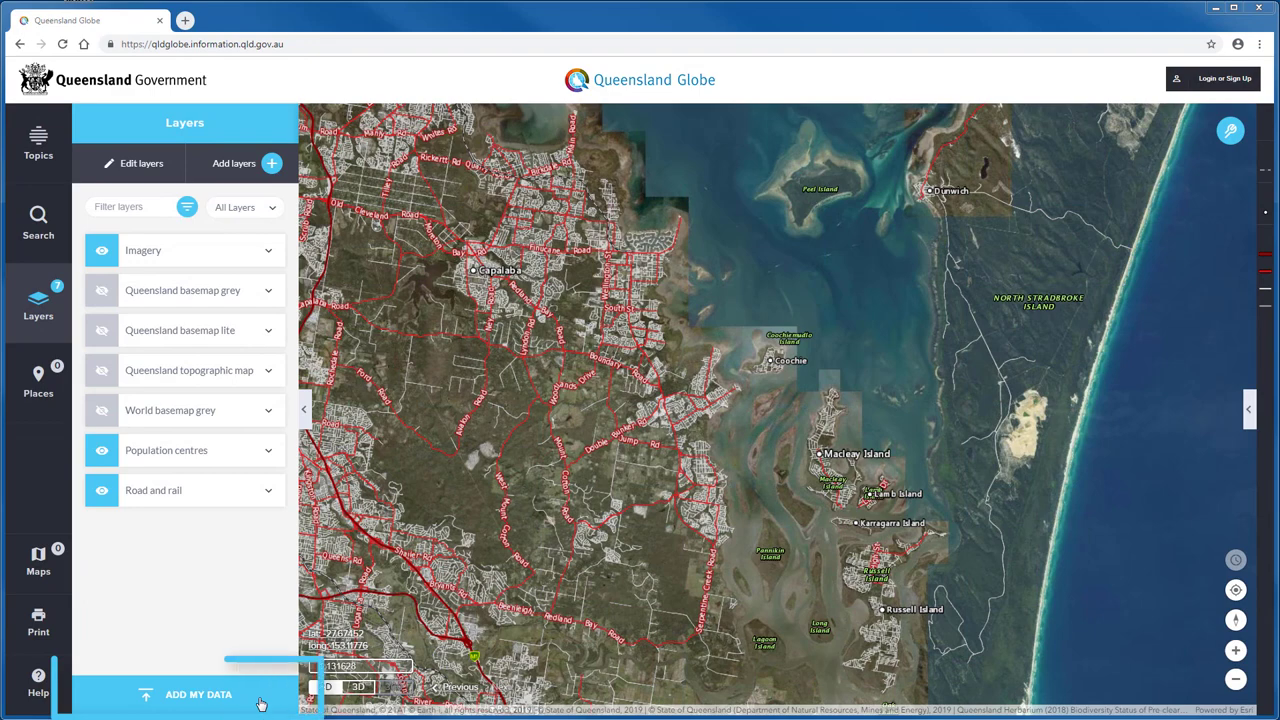
- Upload NSI Permanent Marks.gpx and add the Logan base data MapServer URL as layers
click(200, 694)
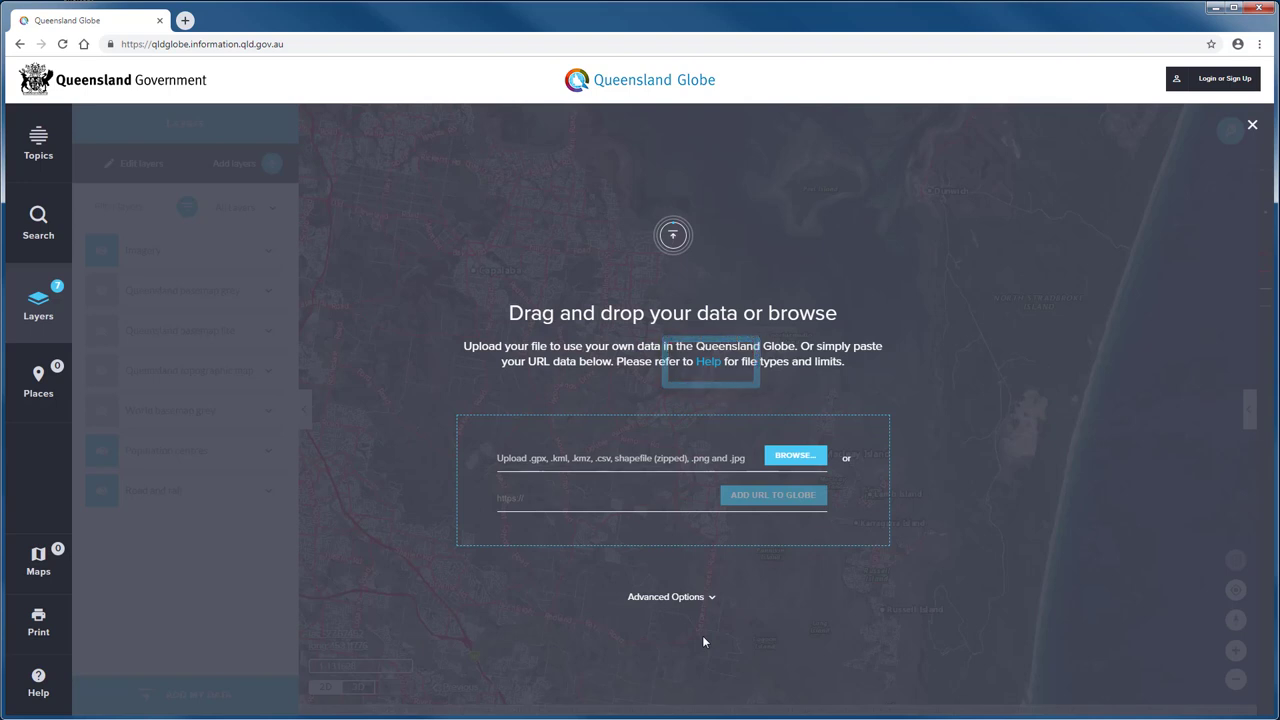
key(alt+Tab)
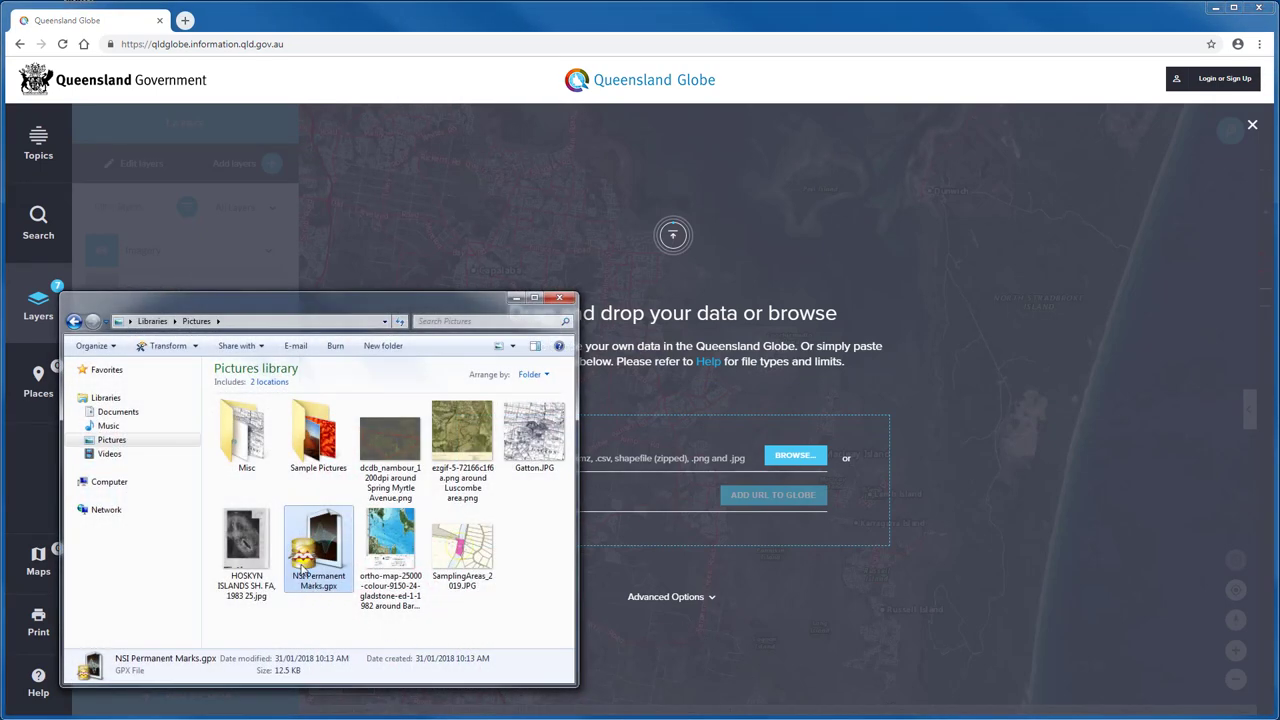
drag(323, 550, 960, 554)
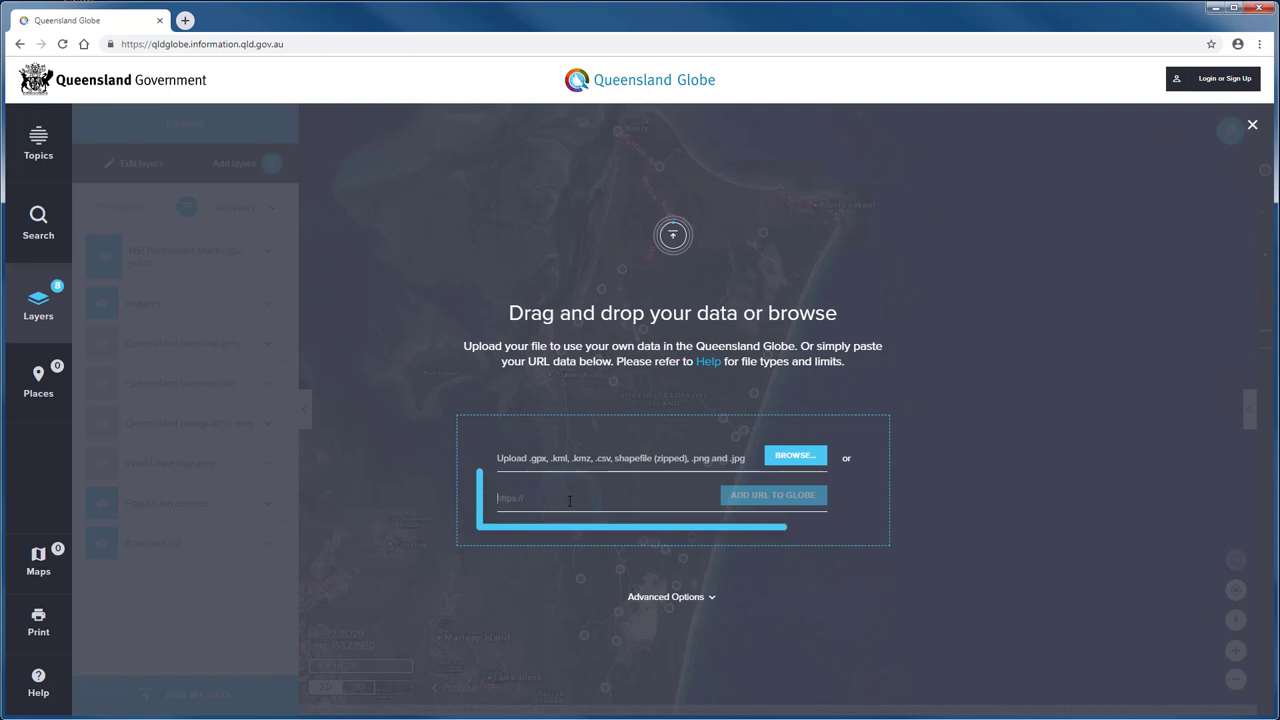
key(ctrl+v)
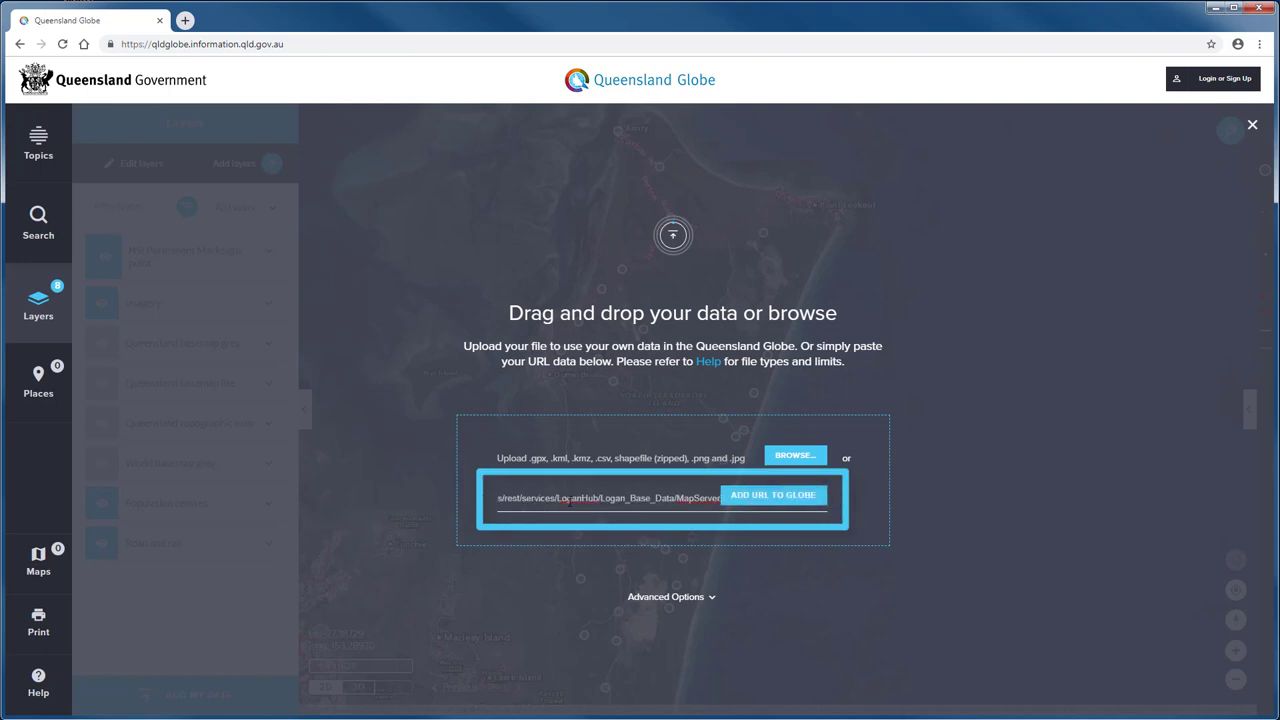
click(773, 499)
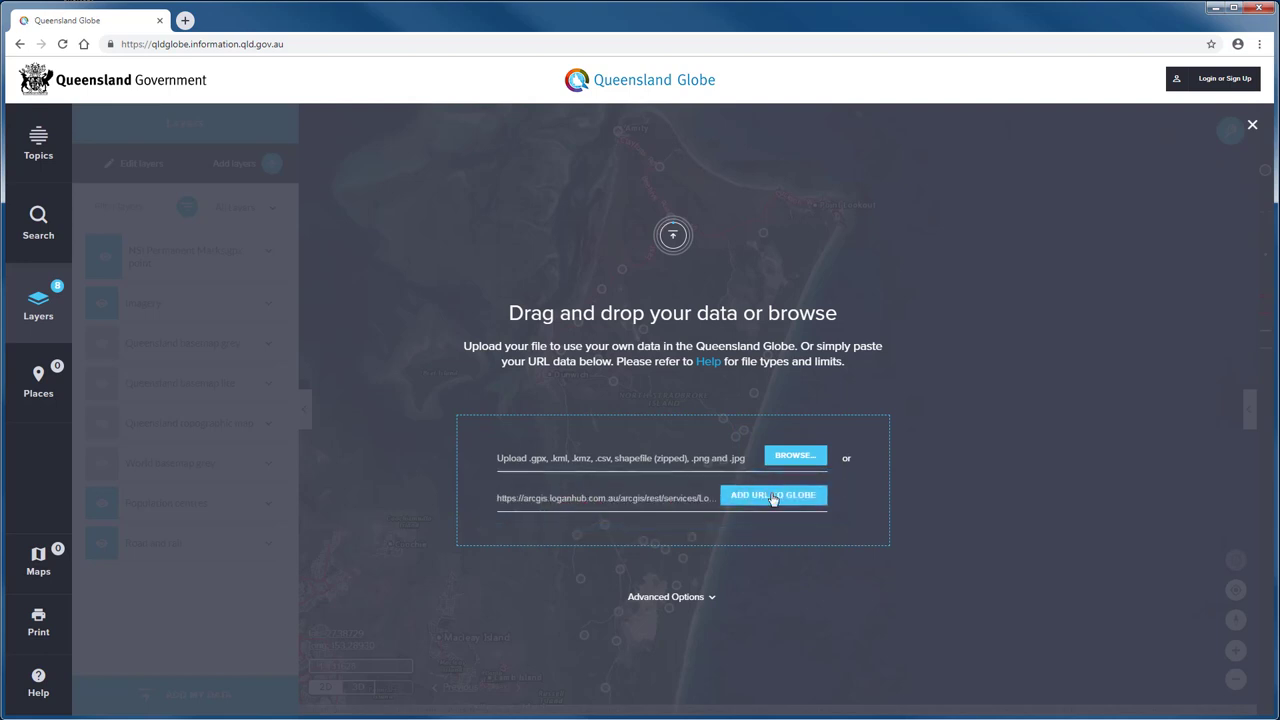